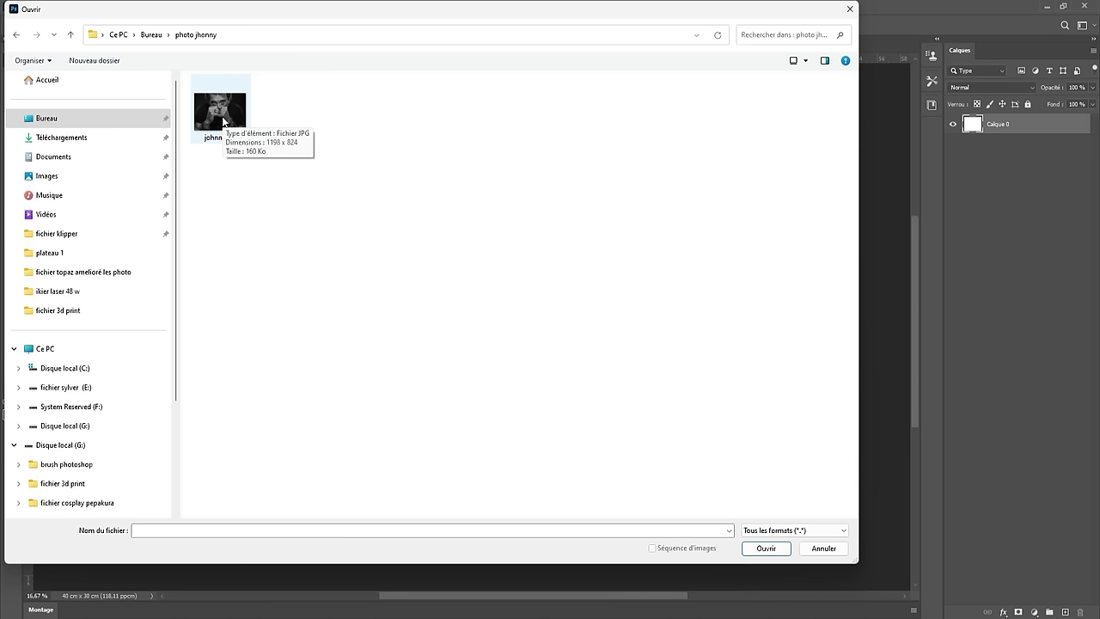
# Open the image johnny.jpg from the "photo jhonny" folder and unlock its background layer.
pyautogui.click(223, 119)
pyautogui.click(778, 550)
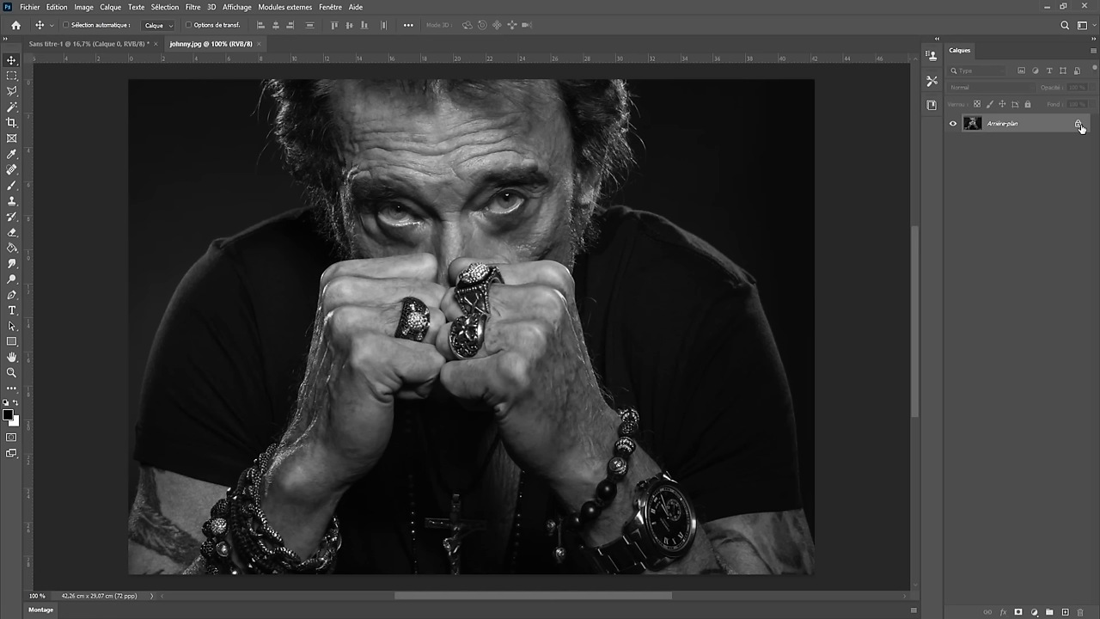
pyautogui.click(1079, 125)
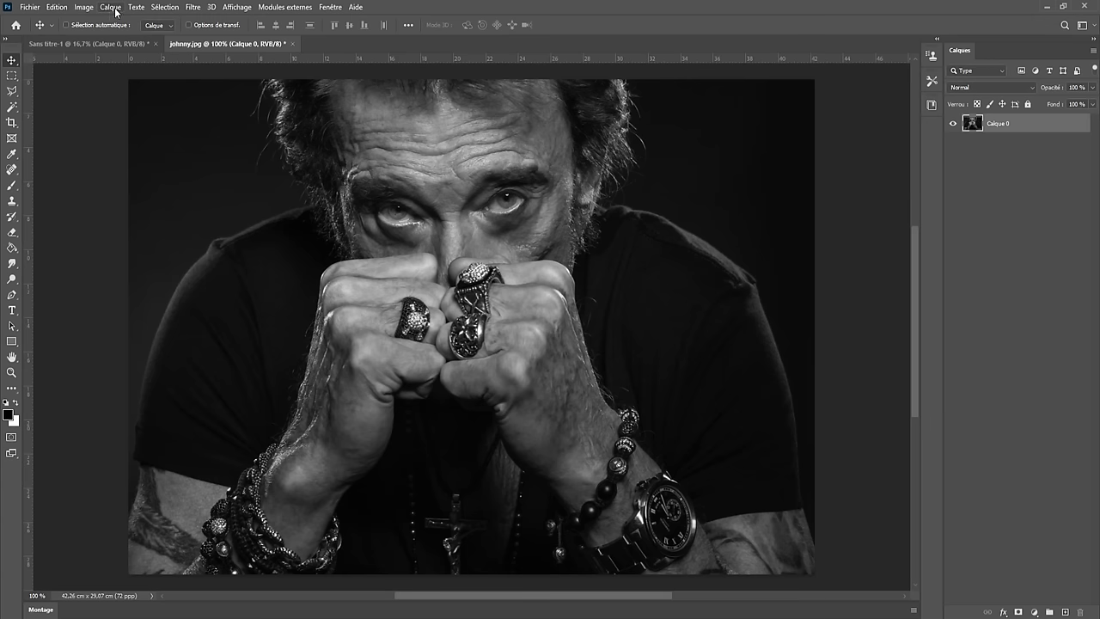
# Convert the photo with the Black and White adjustment using its automatic values, and apply automatic contrast.
pyautogui.click(89, 10)
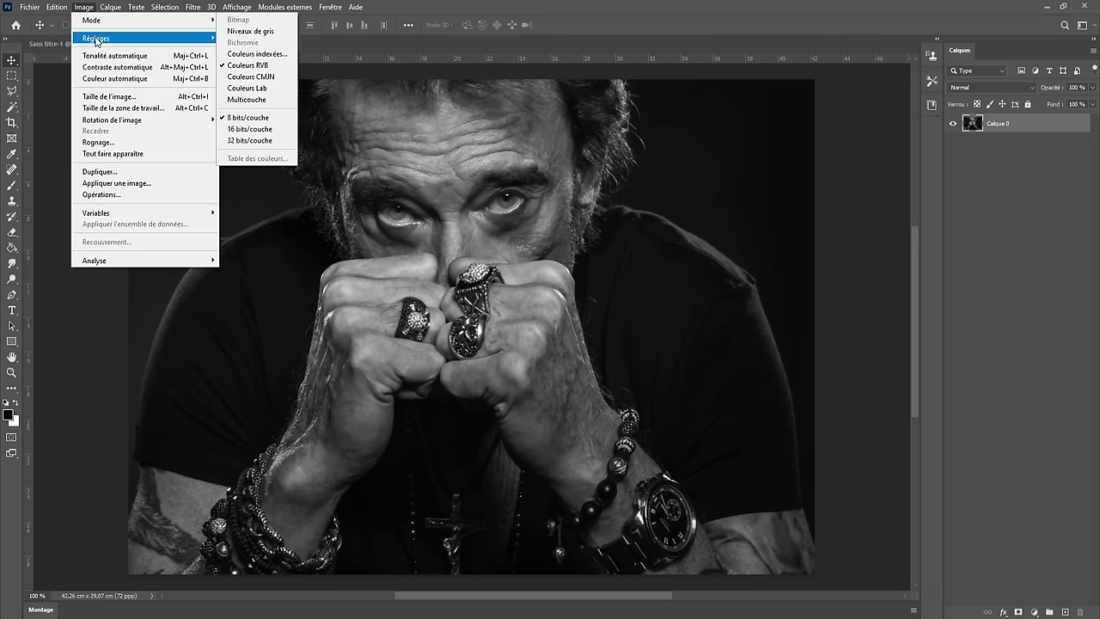
pyautogui.moveTo(96, 41)
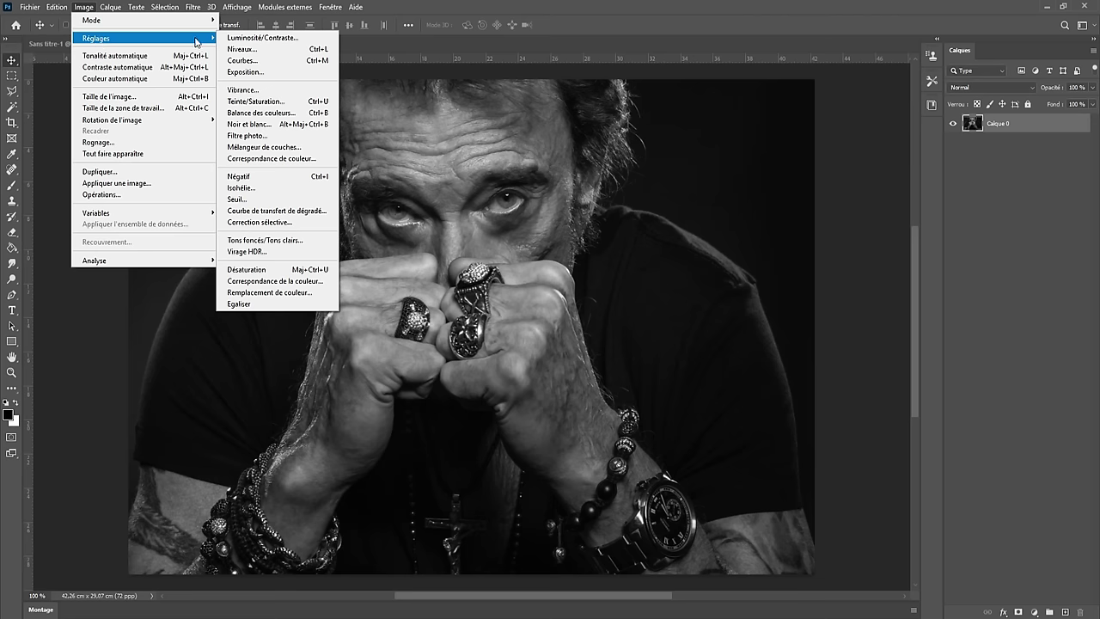
pyautogui.click(269, 126)
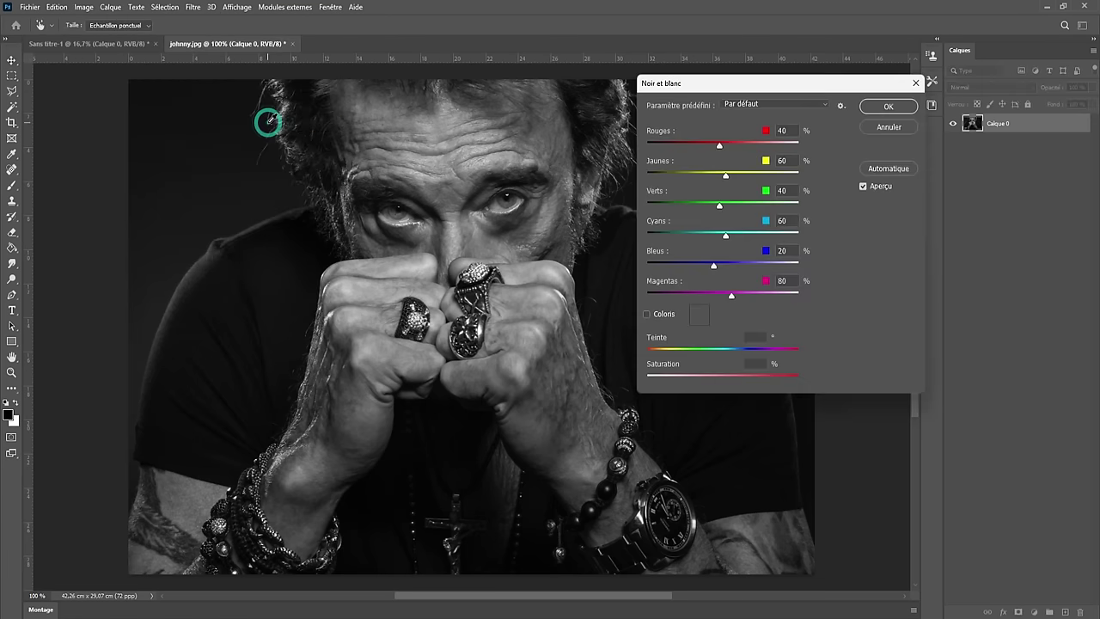
pyautogui.click(894, 168)
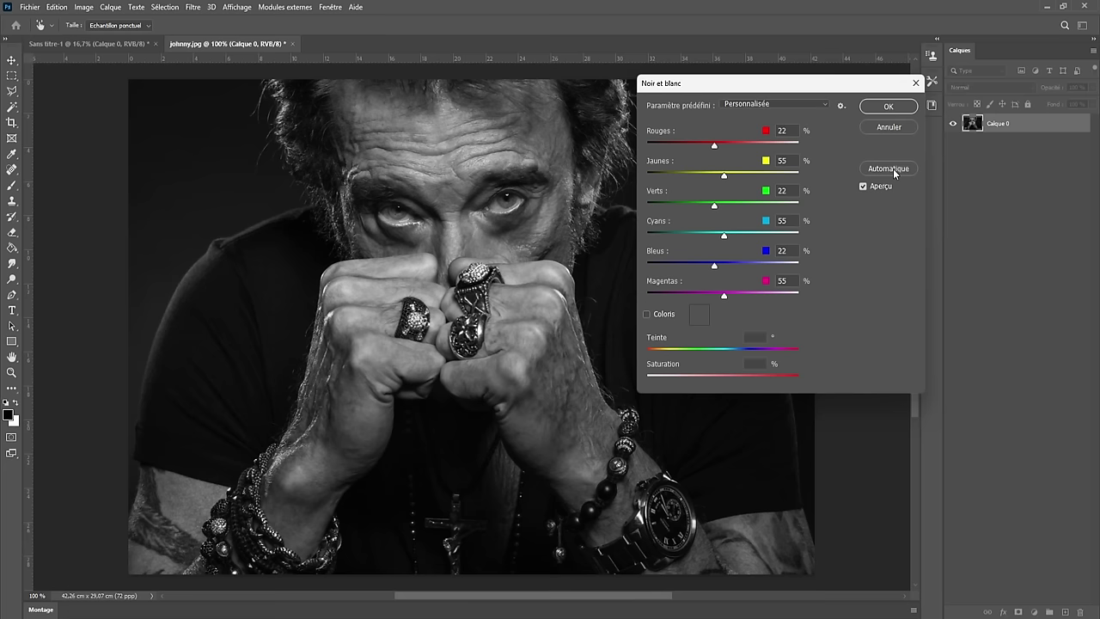
pyautogui.click(891, 106)
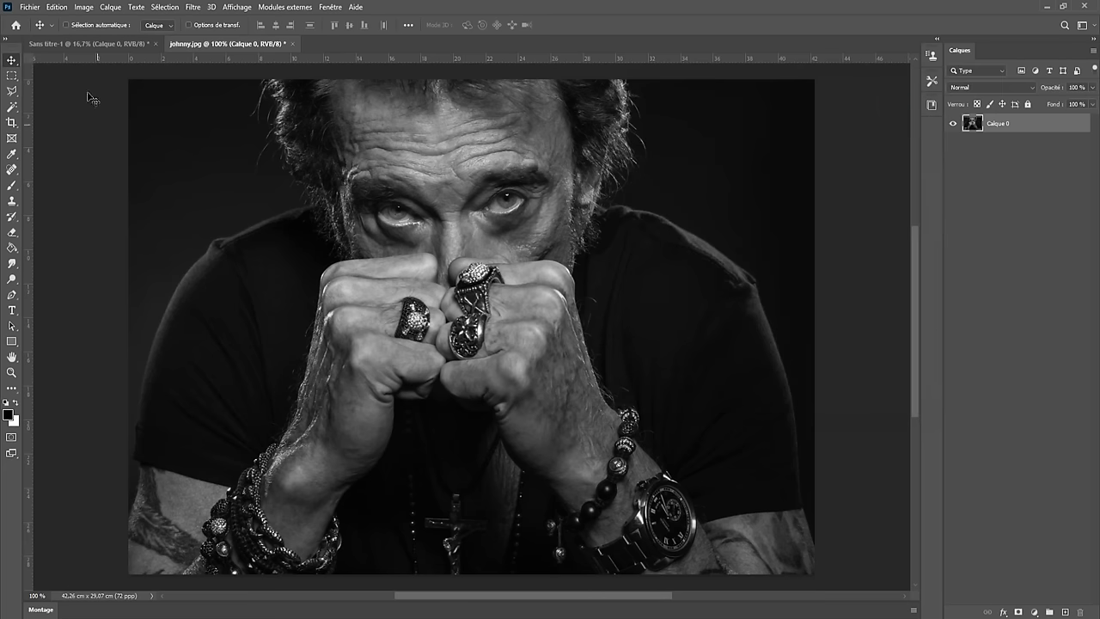
pyautogui.click(84, 7)
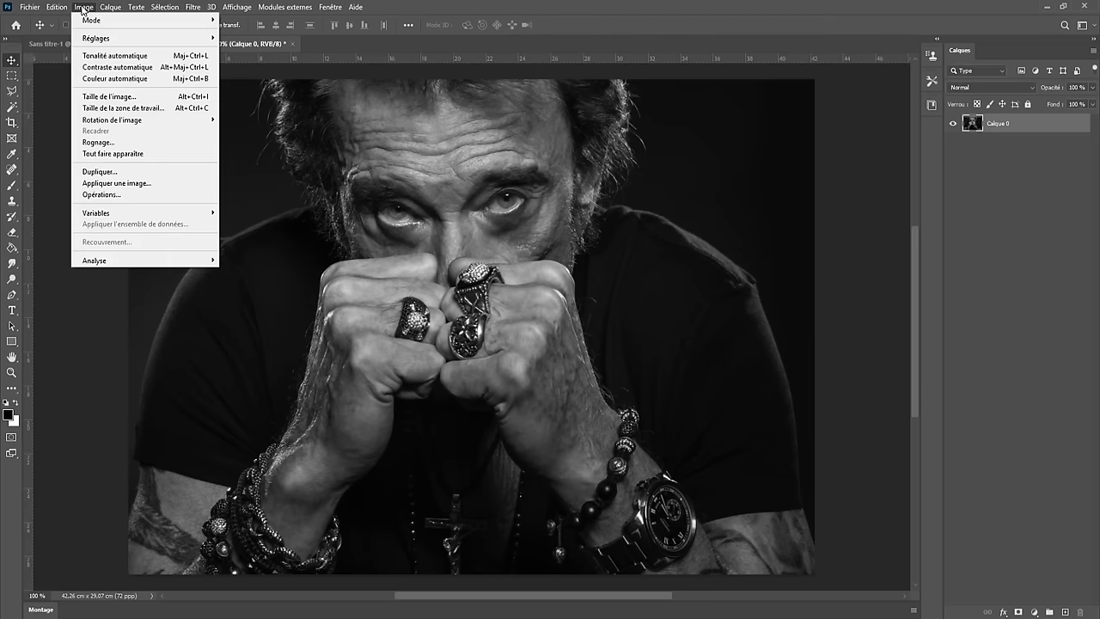
pyautogui.click(100, 66)
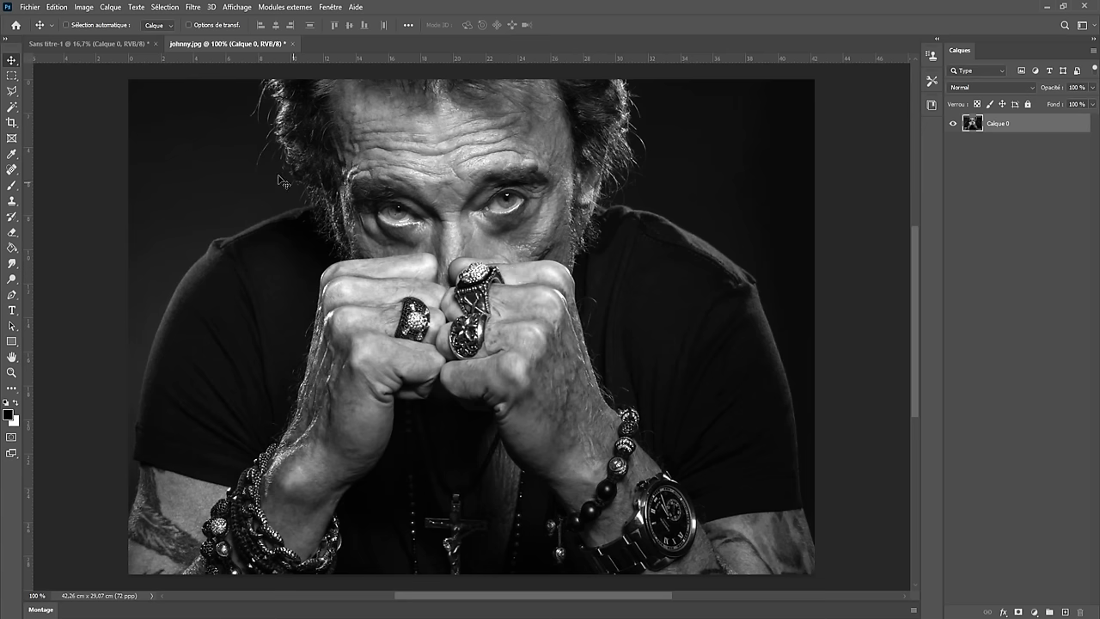
# Darken the photo with Brightness/Contrast, setting the brightness to -112 and the contrast to -33.
pyautogui.click(84, 9)
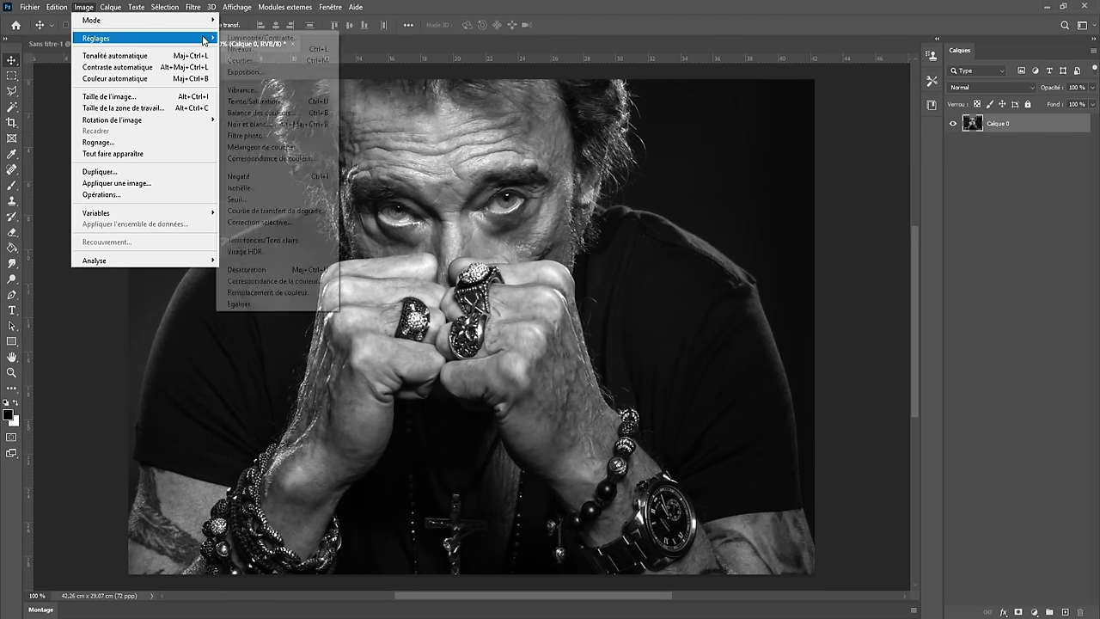
pyautogui.click(243, 40)
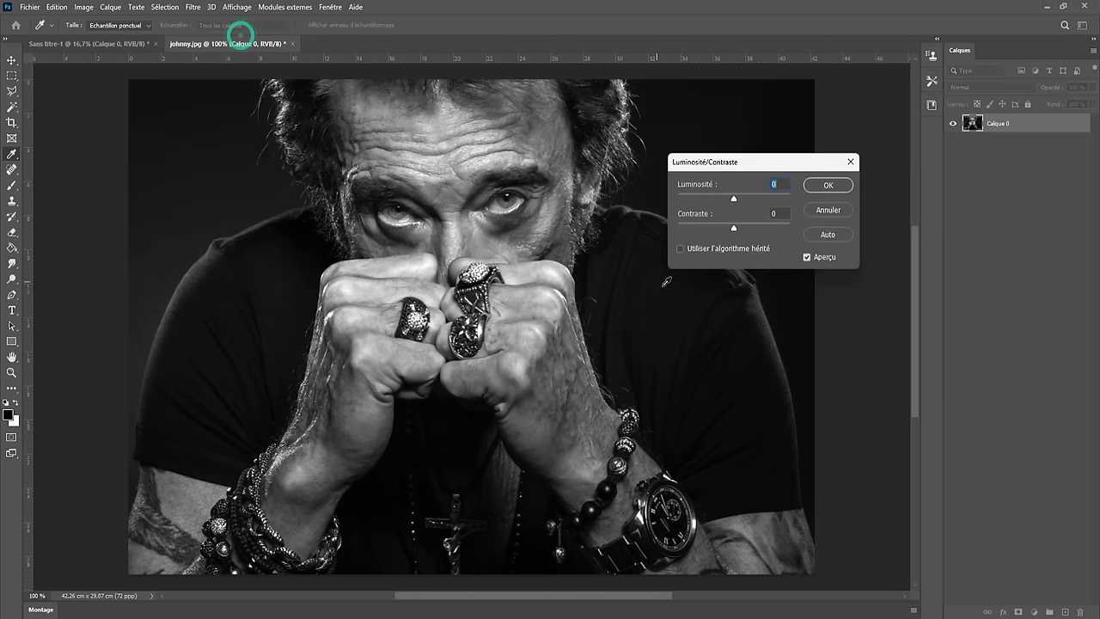
pyautogui.click(816, 235)
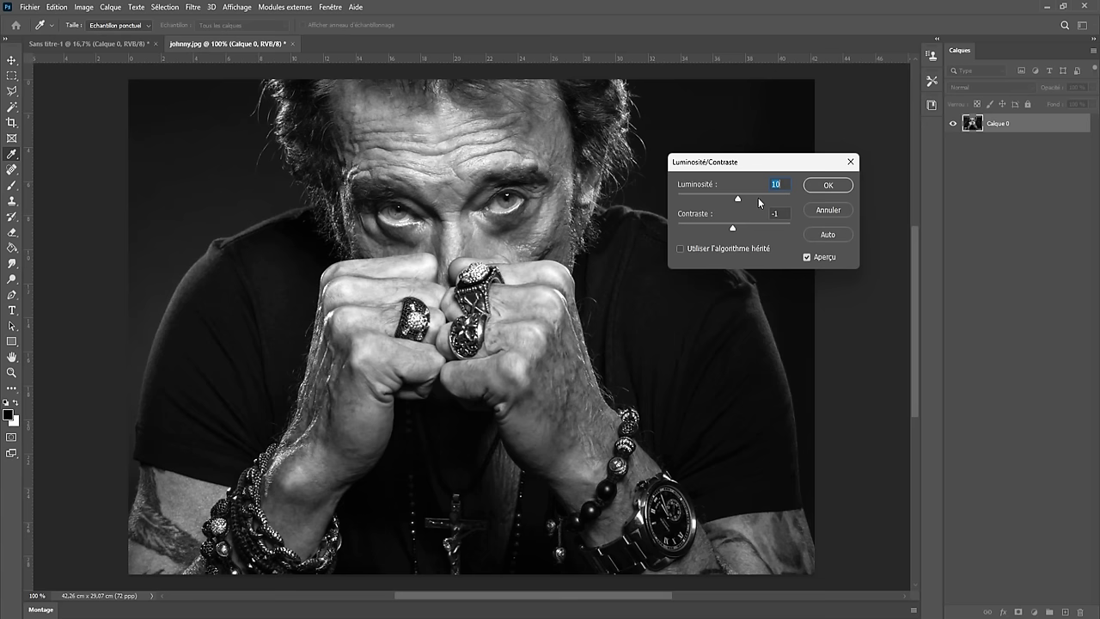
pyautogui.moveTo(737, 202); pyautogui.dragTo(696, 230)
pyautogui.click(701, 229)
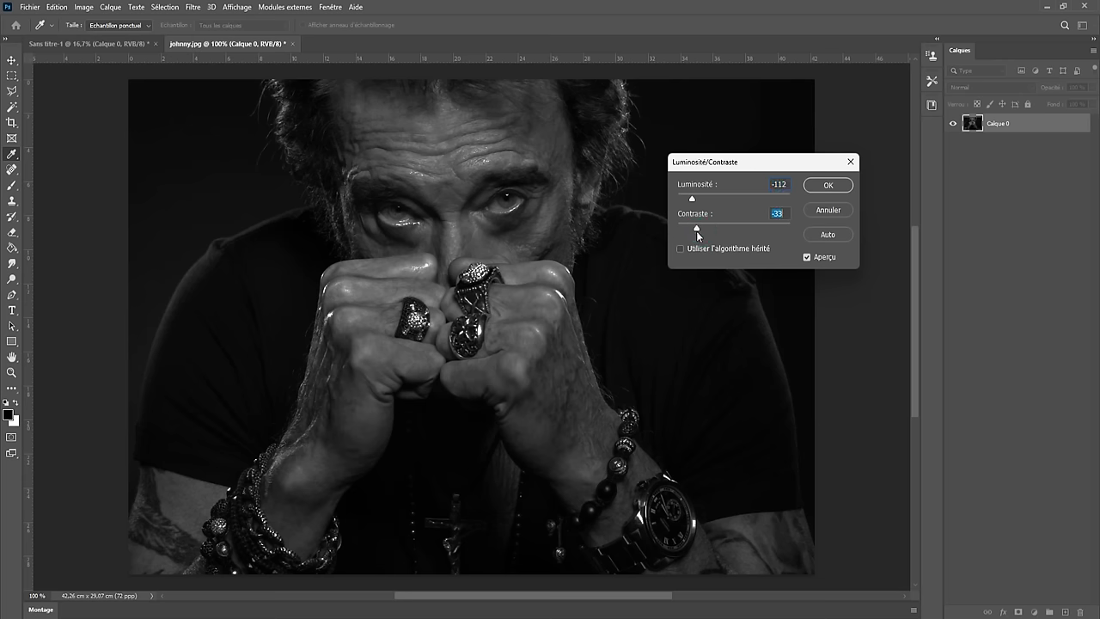
pyautogui.click(832, 185)
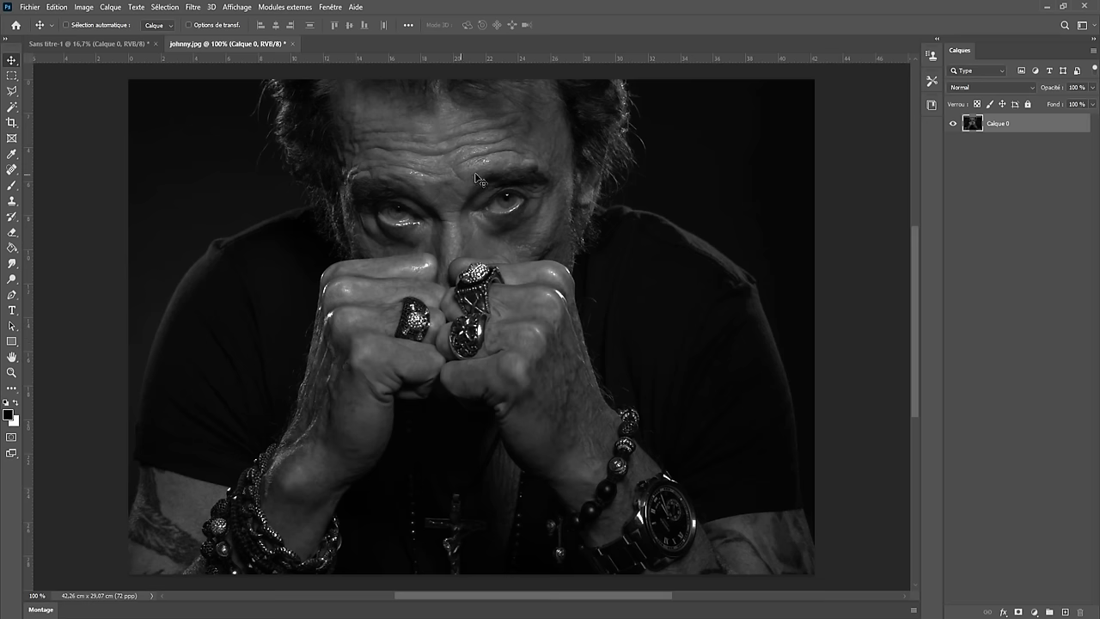
# Open the Hue/Saturation adjustment for the photo and move its dialog clear of the portrait.
pyautogui.click(92, 8)
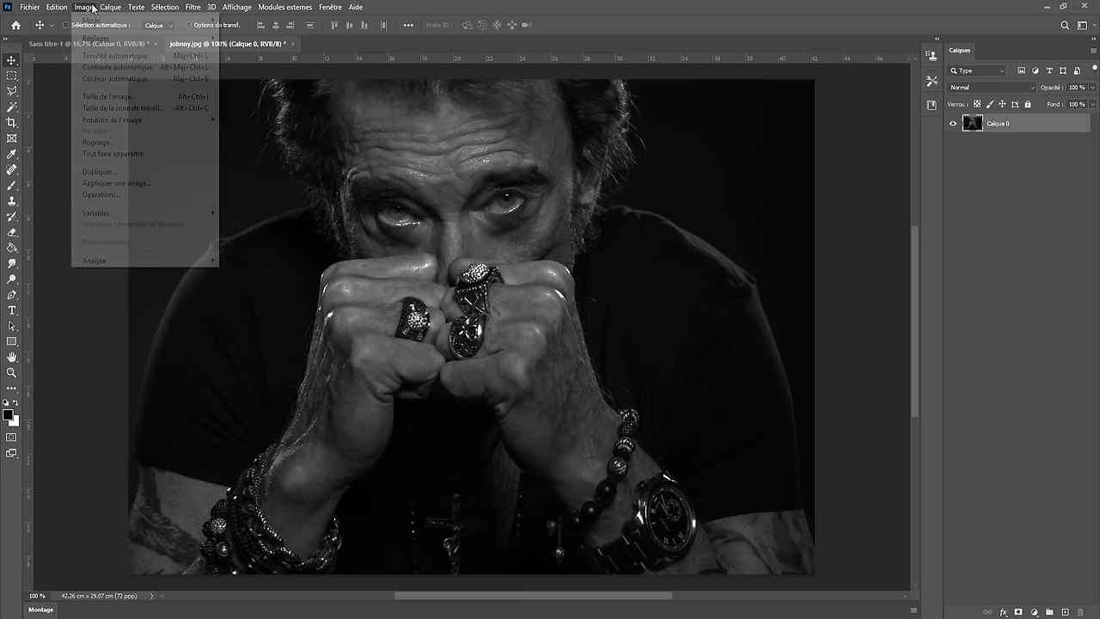
pyautogui.moveTo(100, 39)
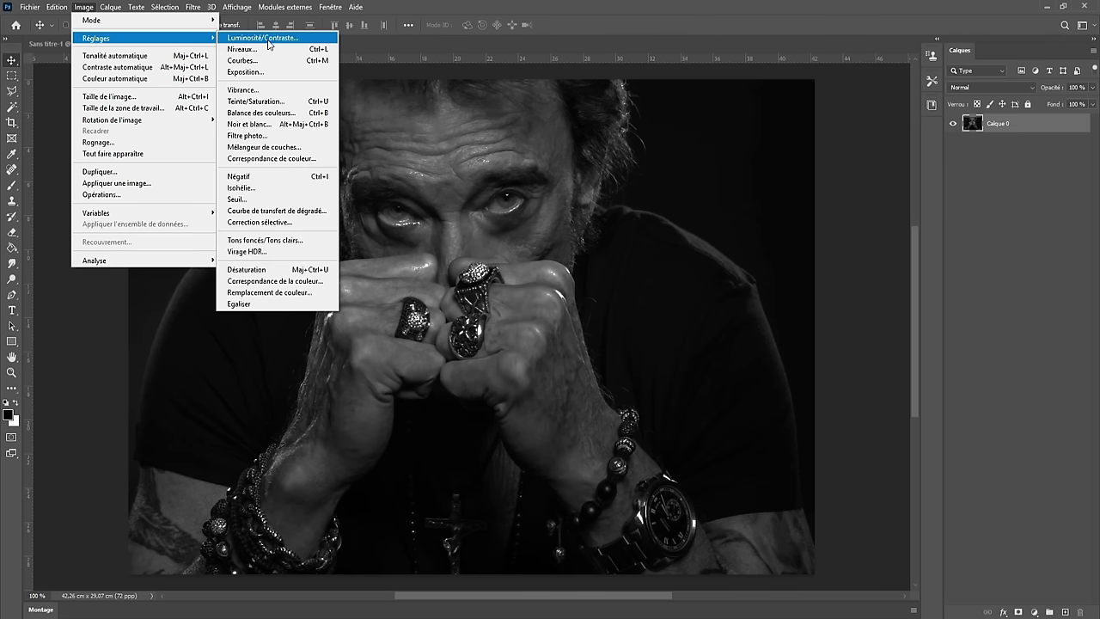
pyautogui.click(276, 100)
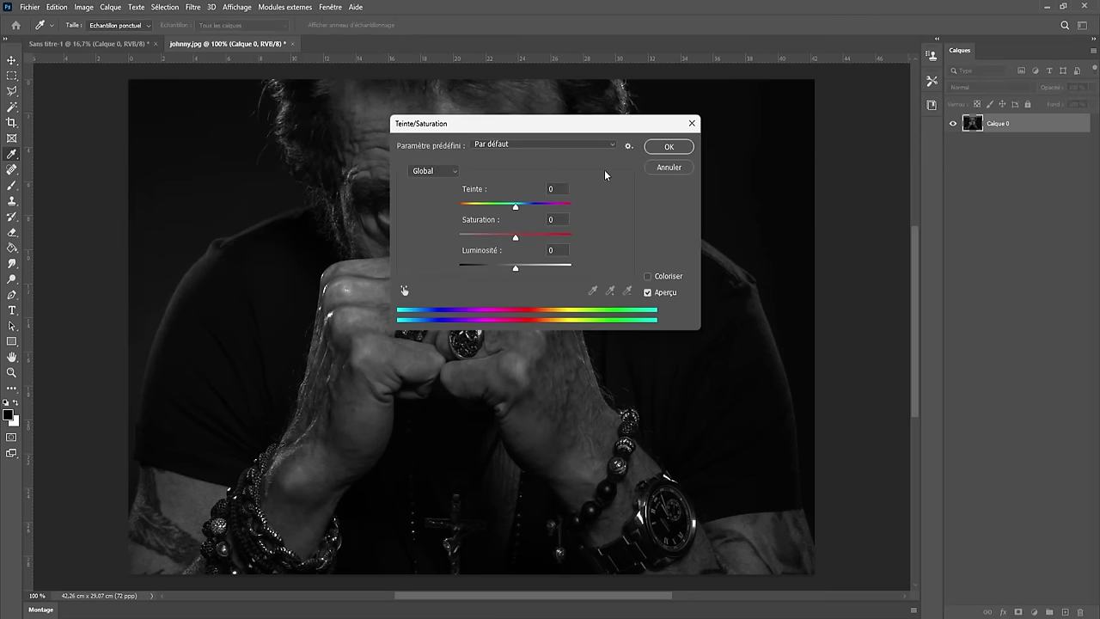
pyautogui.moveTo(629, 129); pyautogui.dragTo(984, 144)
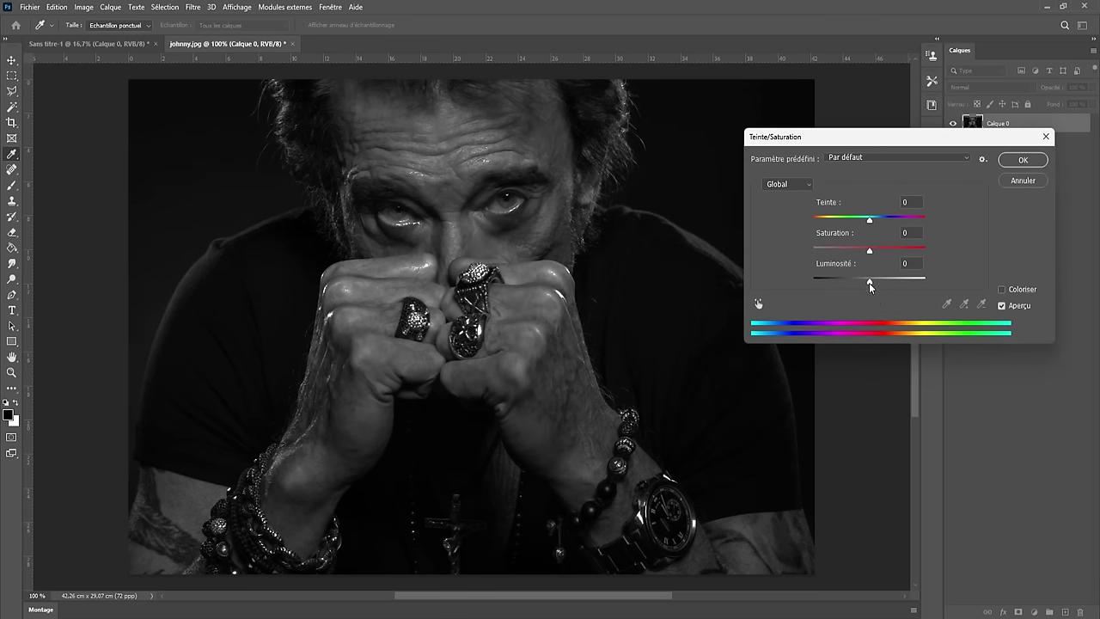
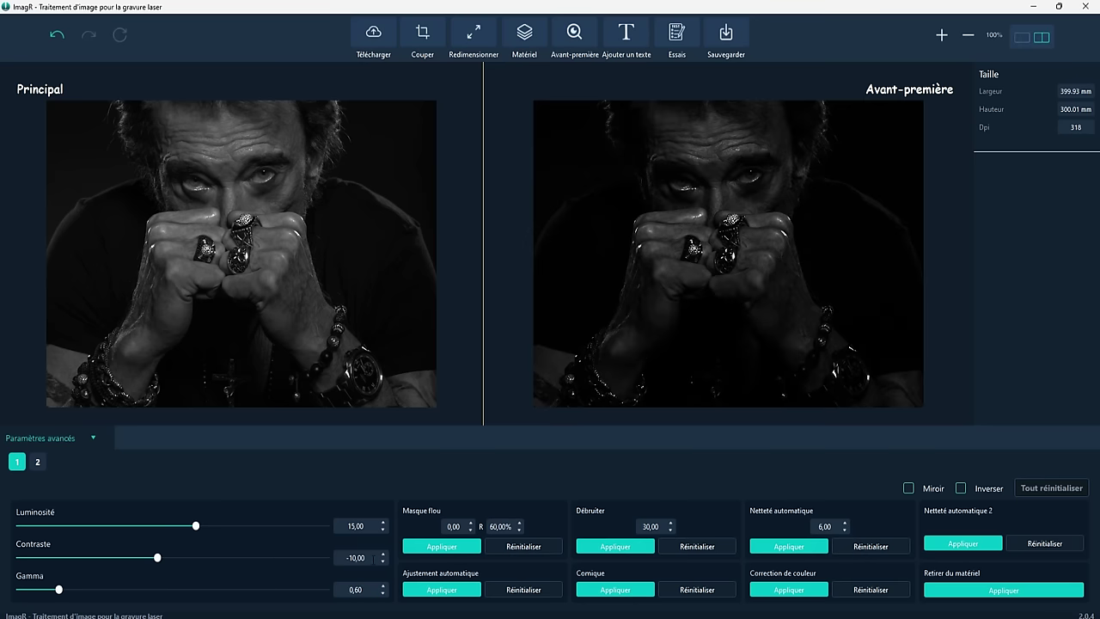
# Switch to ImagR and set the photo's gamma to 0.90.
pyautogui.click(383, 586)
pyautogui.click(383, 587)
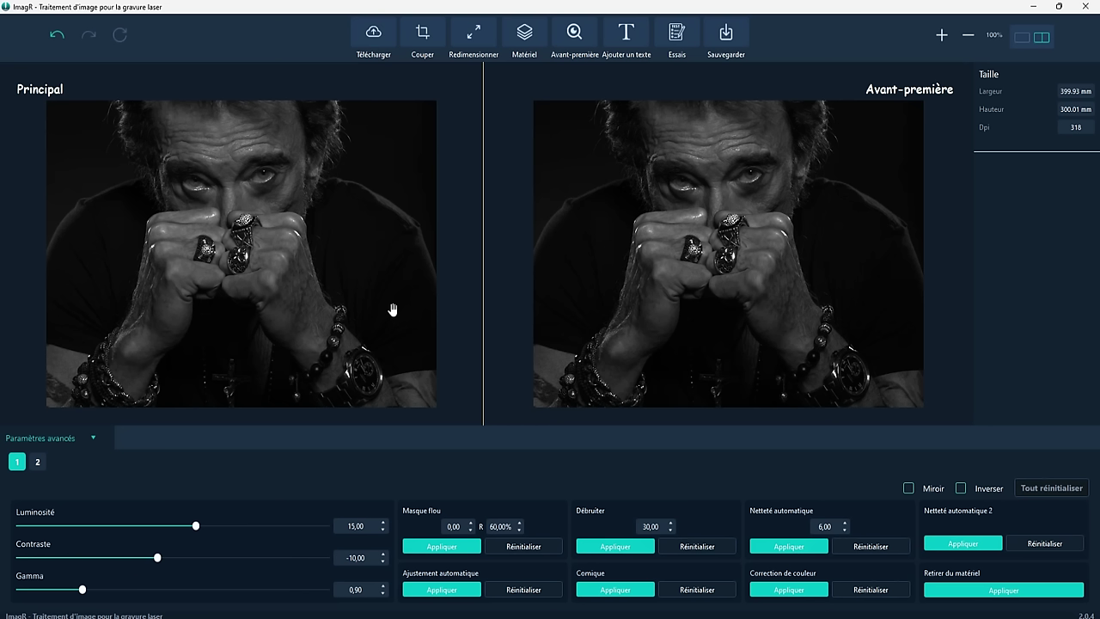
# Apply the Baning material conversion for "Carrelage blanc peint en noir" to the photo.
pyautogui.click(526, 43)
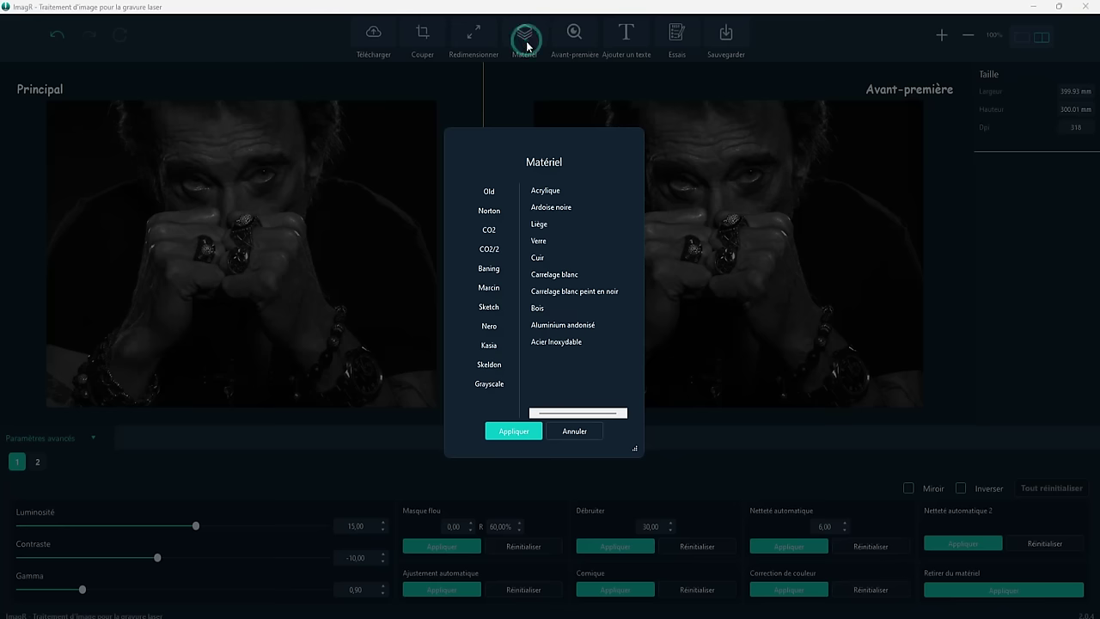
pyautogui.click(489, 269)
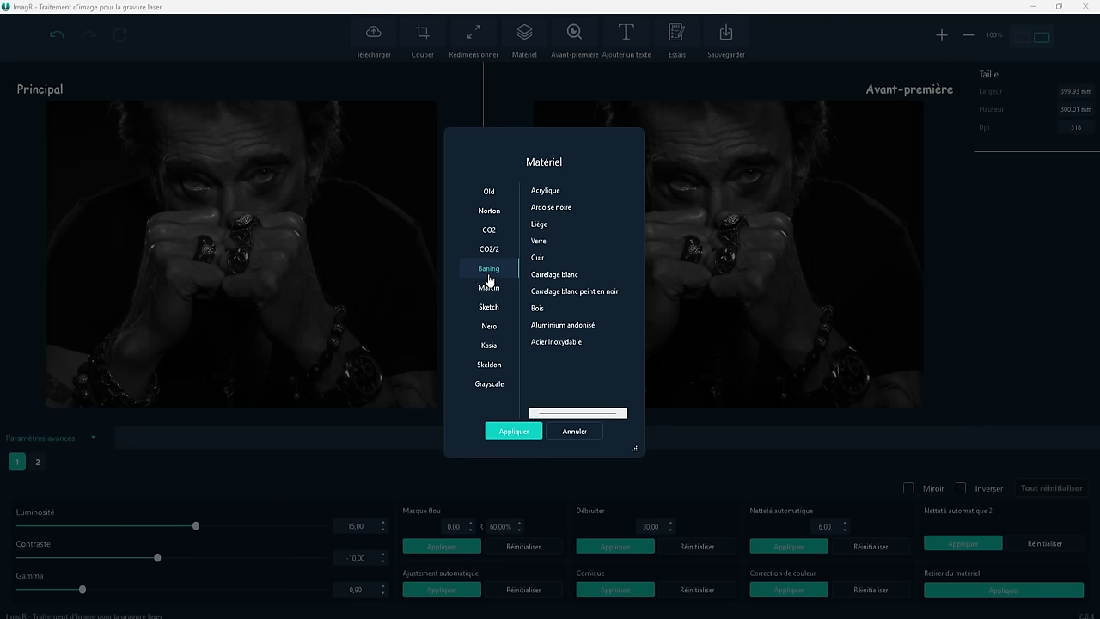
pyautogui.click(596, 294)
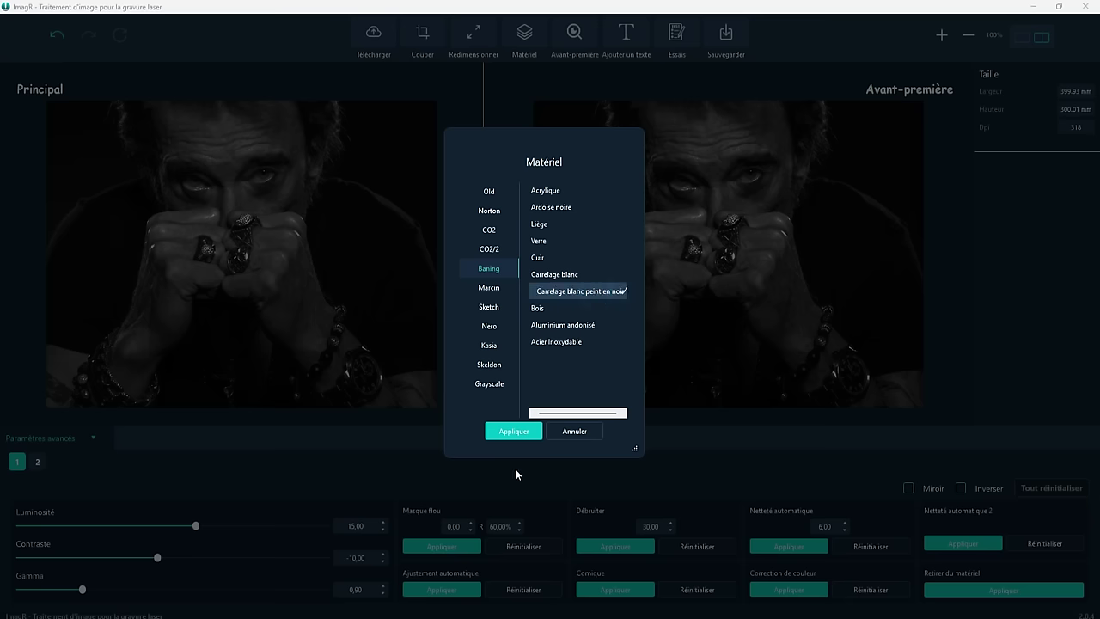
pyautogui.click(504, 434)
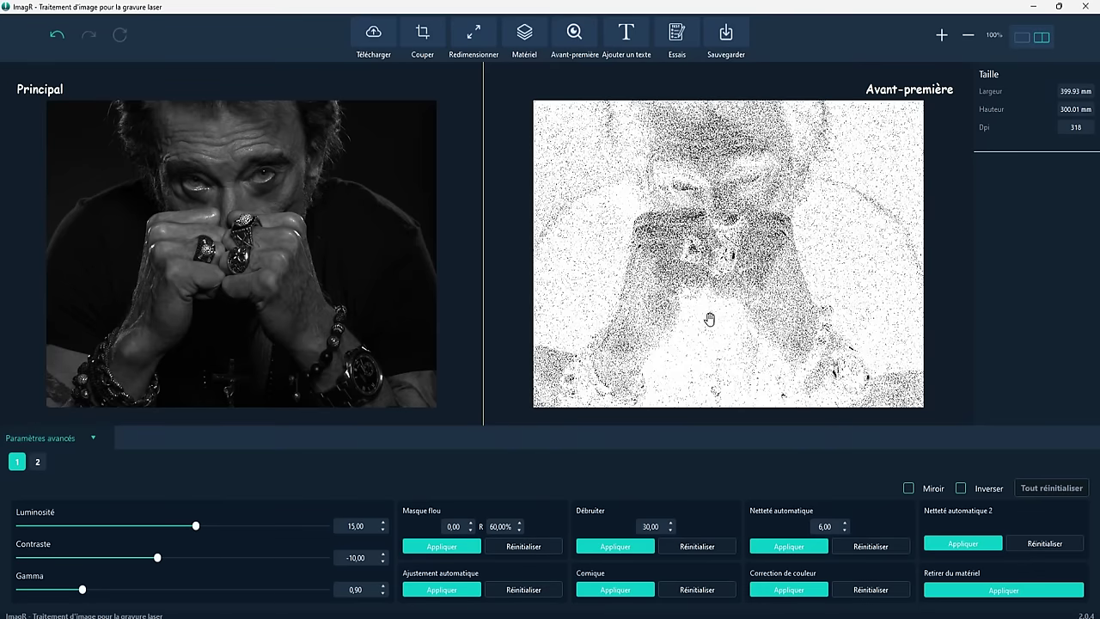
# Examine the dot pattern of the converted photo up close and view its simulated engraving on the black material.
pyautogui.scroll(5, 709, 319)
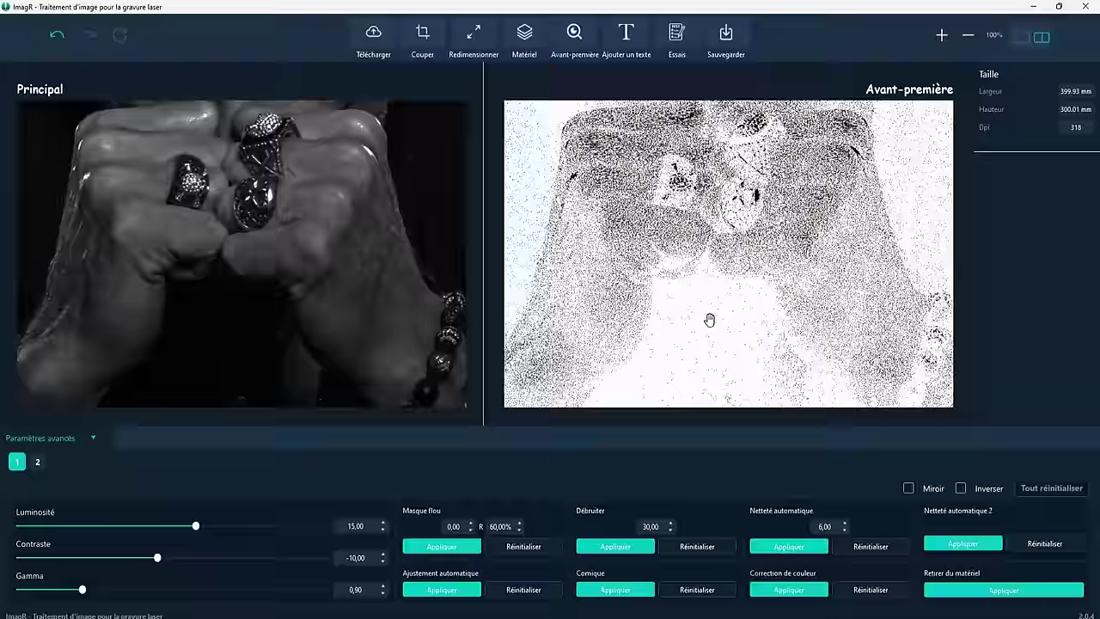
pyautogui.scroll(5, 710, 318)
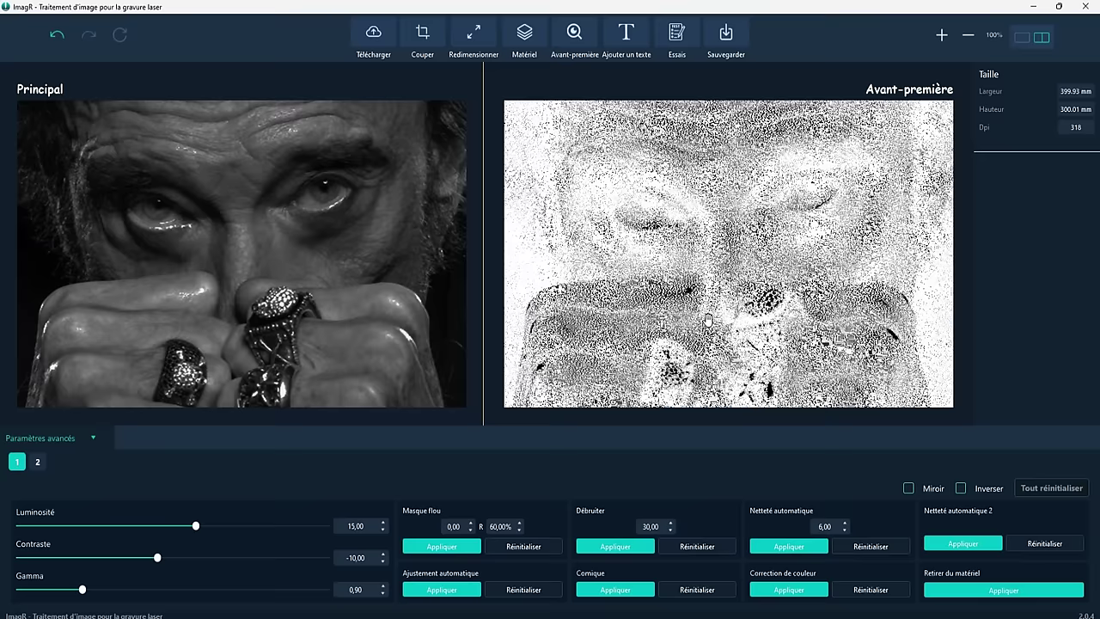
pyautogui.scroll(5, 707, 319)
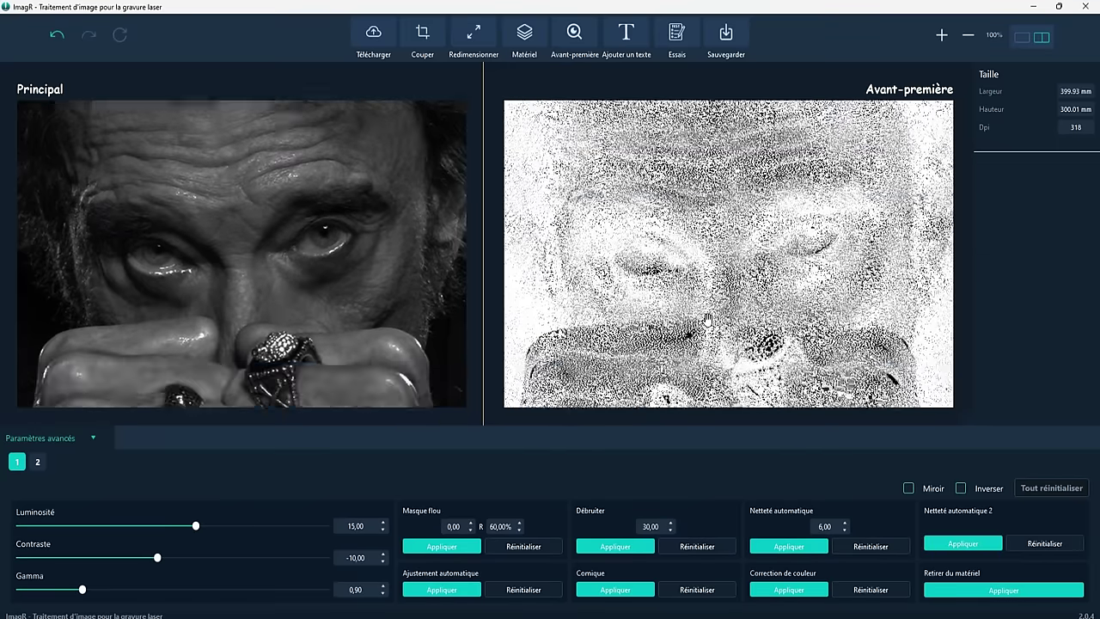
pyautogui.scroll(-10, 706, 319)
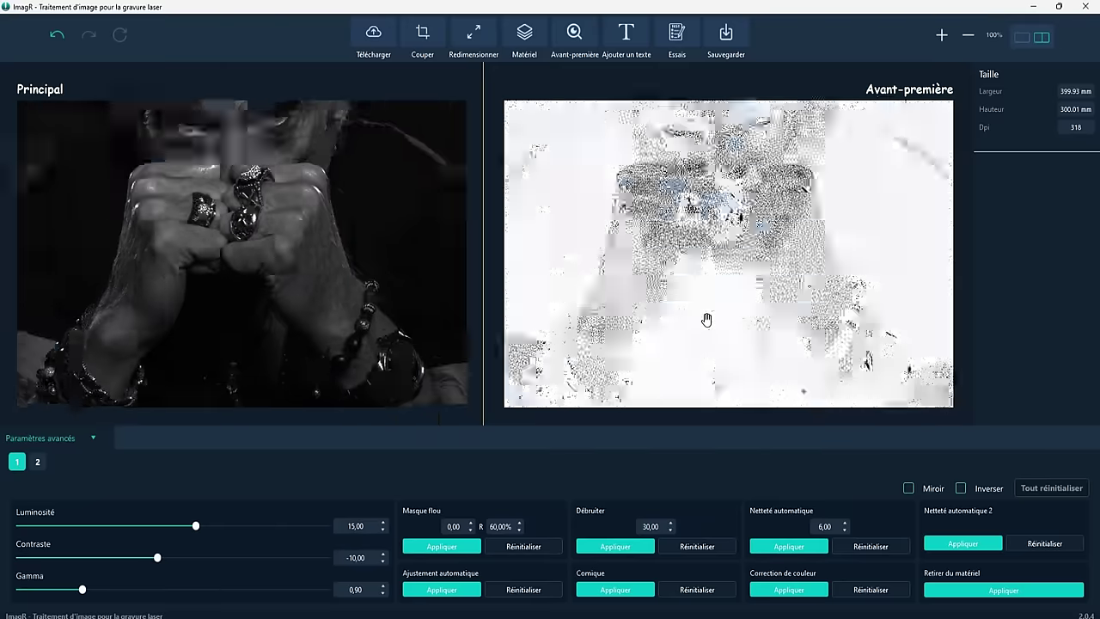
pyautogui.click(573, 40)
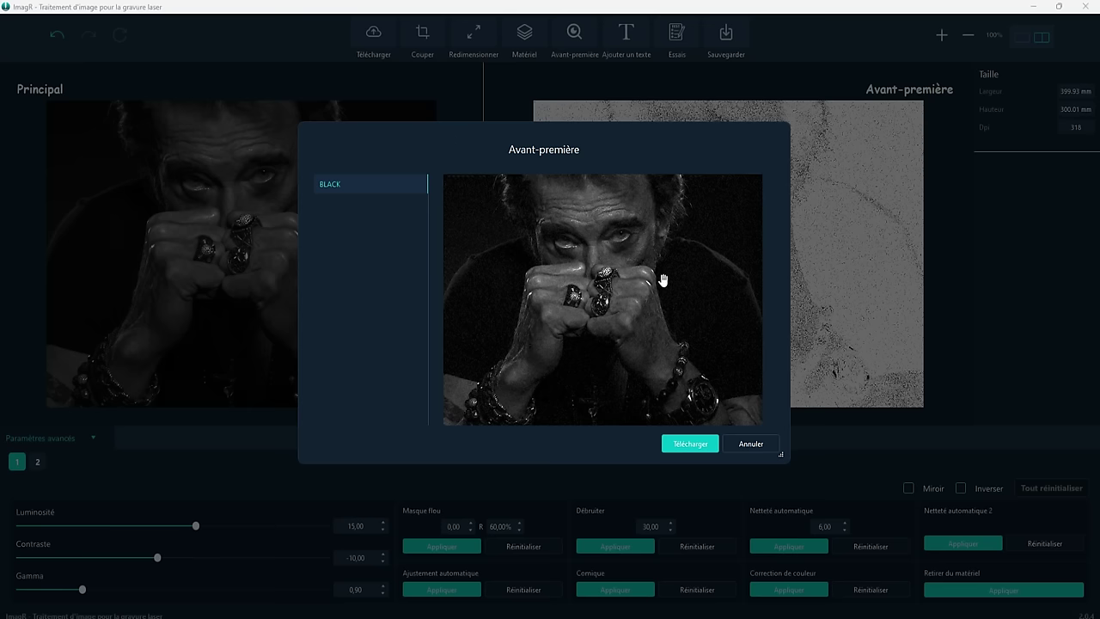
pyautogui.click(755, 442)
# Apply the Marcin material conversion for "Carrelage blanc peint en noir" and check its dot pattern up close.
pyautogui.click(524, 39)
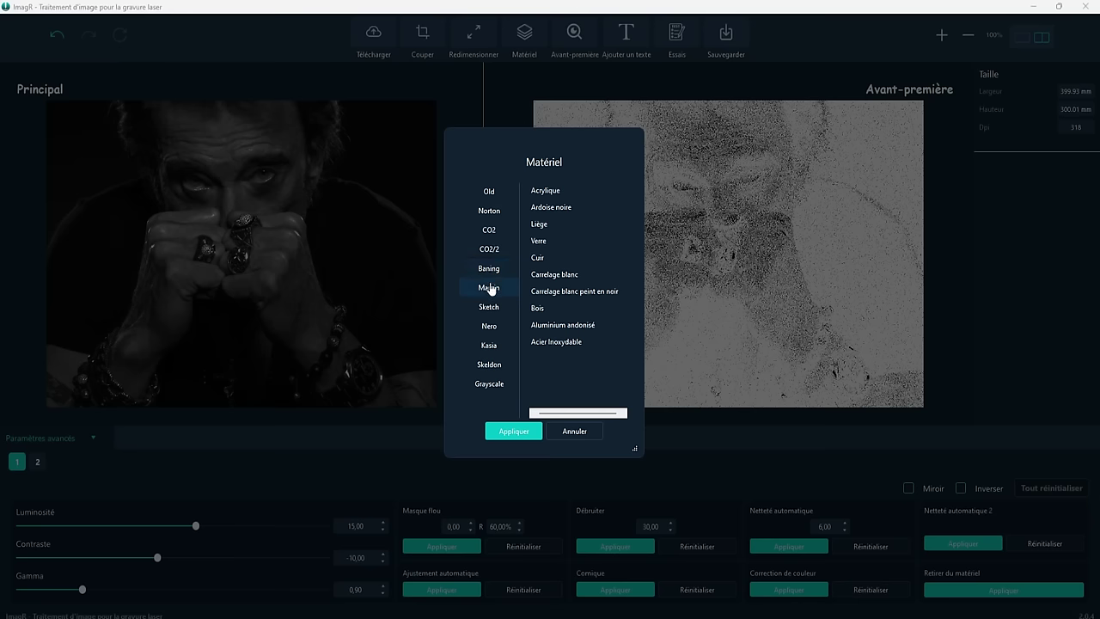
pyautogui.click(489, 288)
pyautogui.click(543, 292)
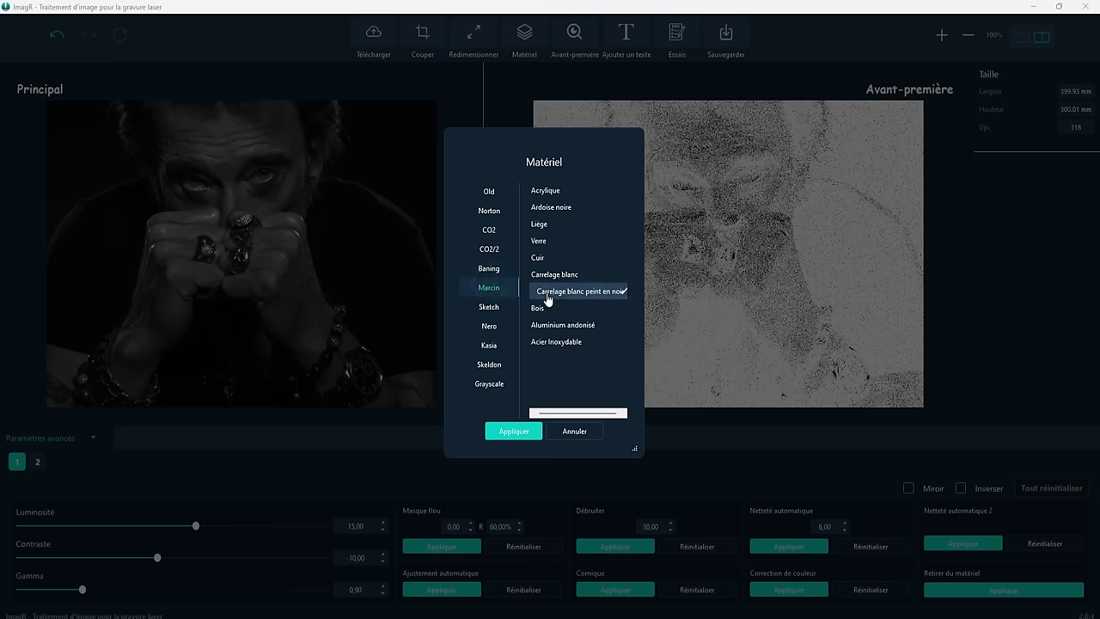
pyautogui.click(513, 434)
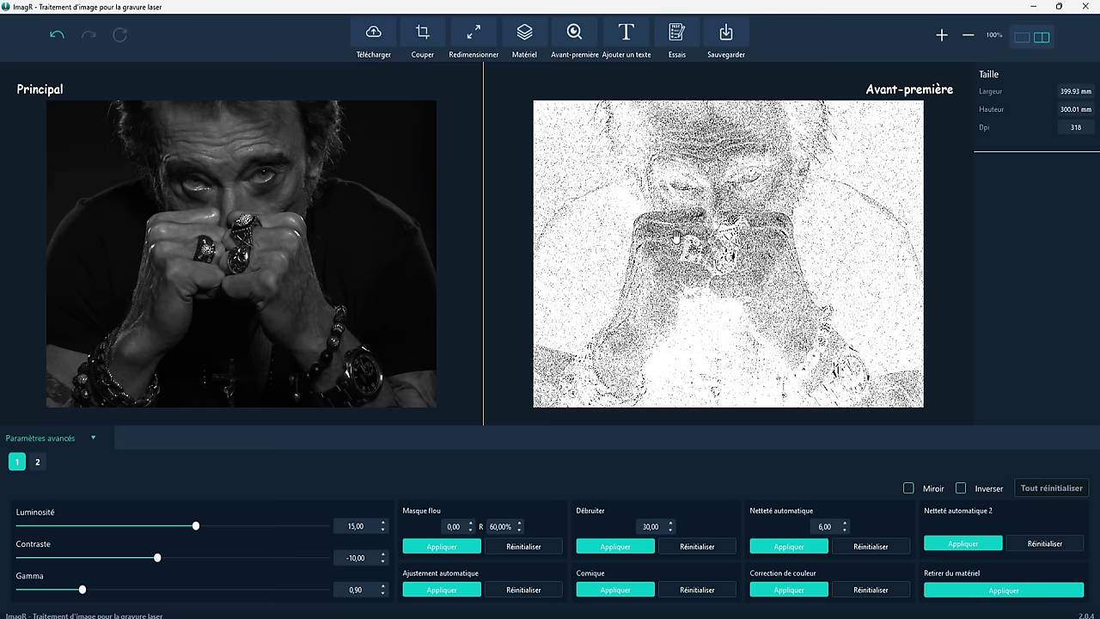
pyautogui.scroll(5, 758, 277)
pyautogui.scroll(3, 758, 277)
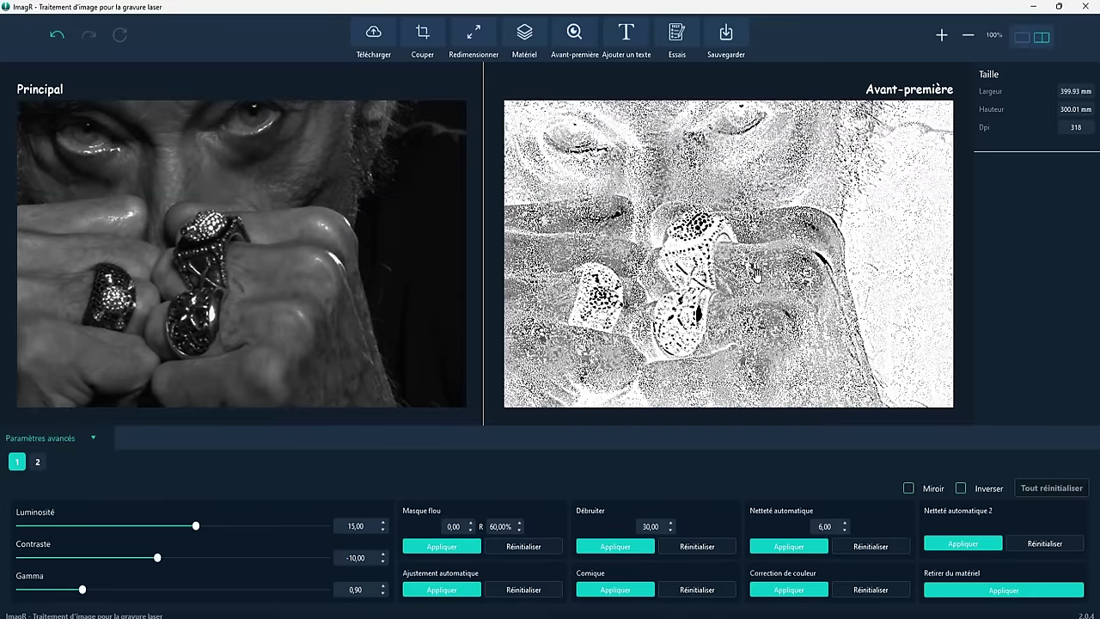
pyautogui.scroll(-8, 757, 273)
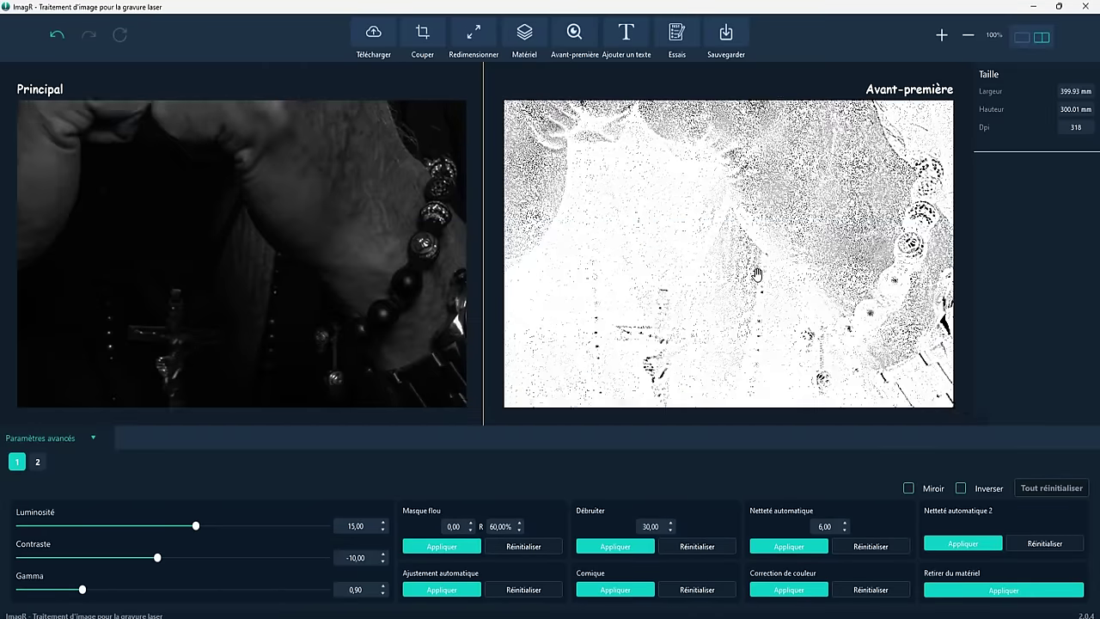
pyautogui.scroll(1, 756, 273)
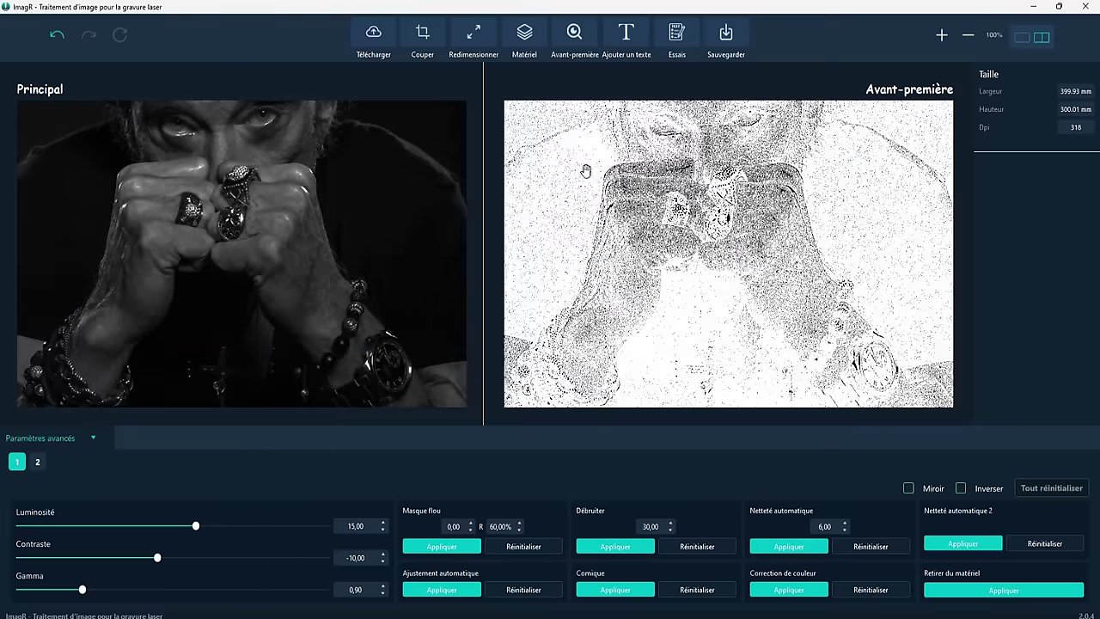
# View the simulated engraving of the Marcin-converted photo on the black material and close the preview.
pyautogui.click(575, 43)
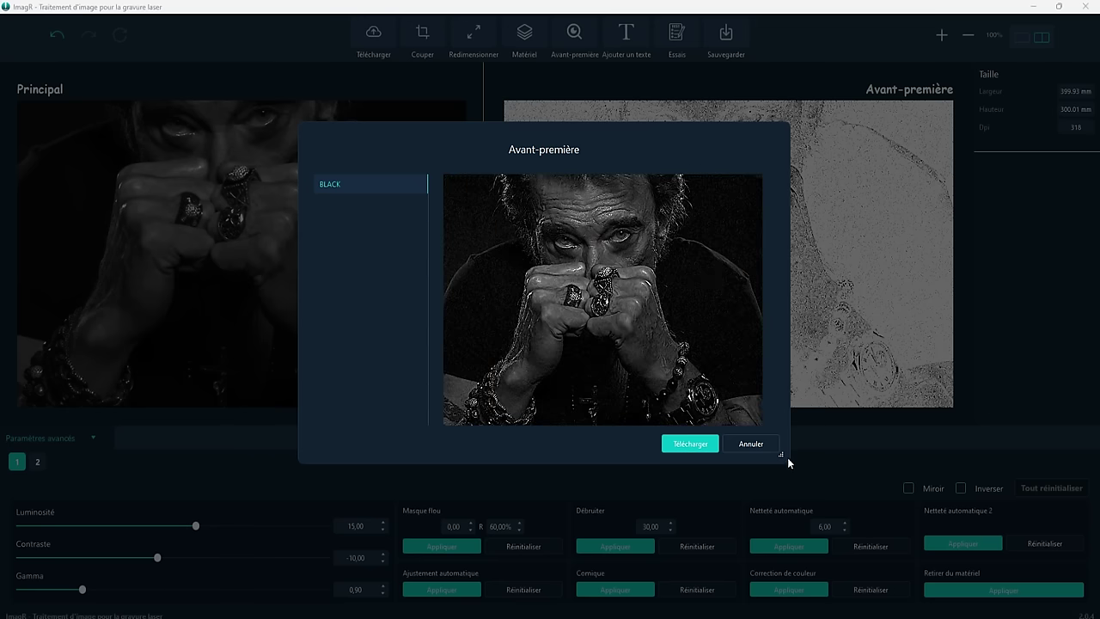
pyautogui.moveTo(781, 454)
pyautogui.mouseDown()
pyautogui.moveTo(855, 507)
pyautogui.moveTo(1099, 618)
pyautogui.moveTo(923, 545)
pyautogui.moveTo(777, 443)
pyautogui.mouseUp()
pyautogui.click(562, 305)
pyautogui.click(743, 447)
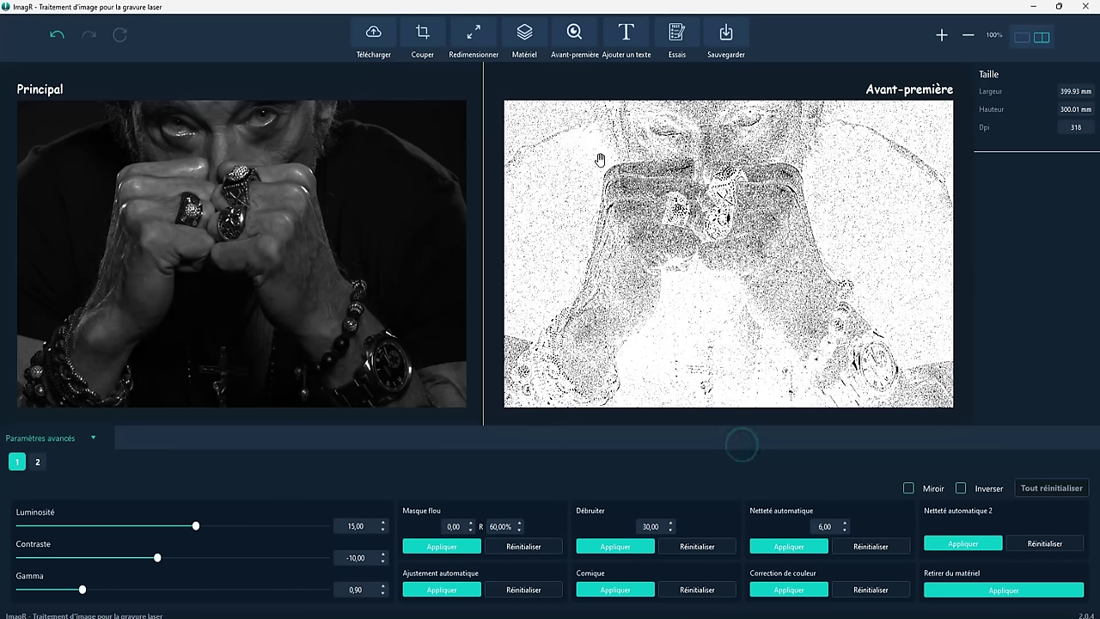
# Apply the Marcin conversion for "Carrelage blanc peint en noir" again and check its simulated engraving on the black material.
pyautogui.click(526, 33)
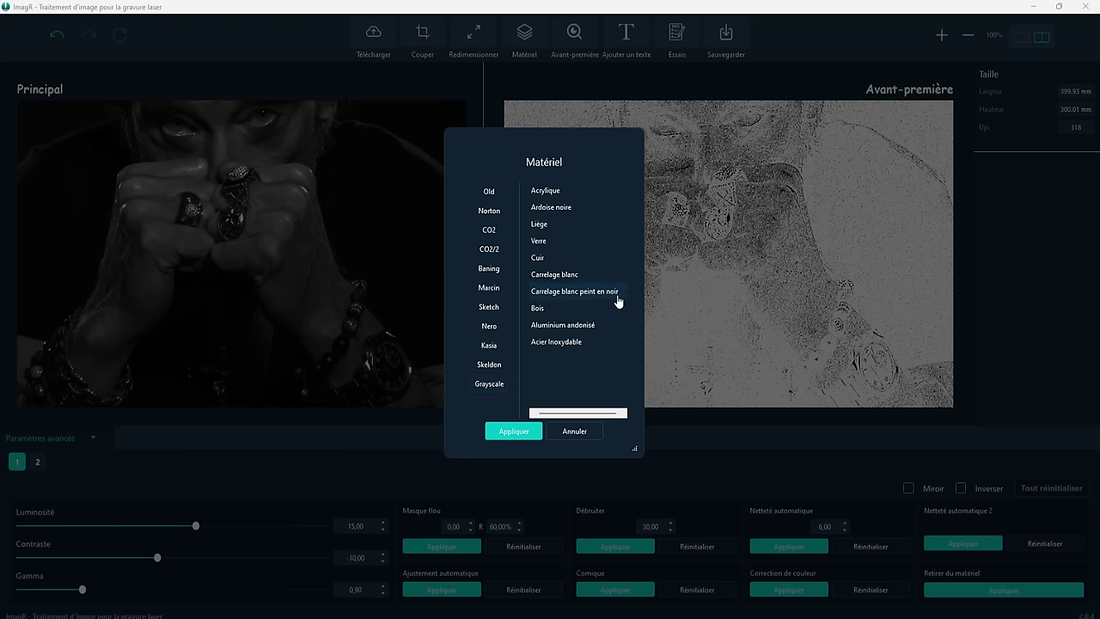
pyautogui.click(515, 429)
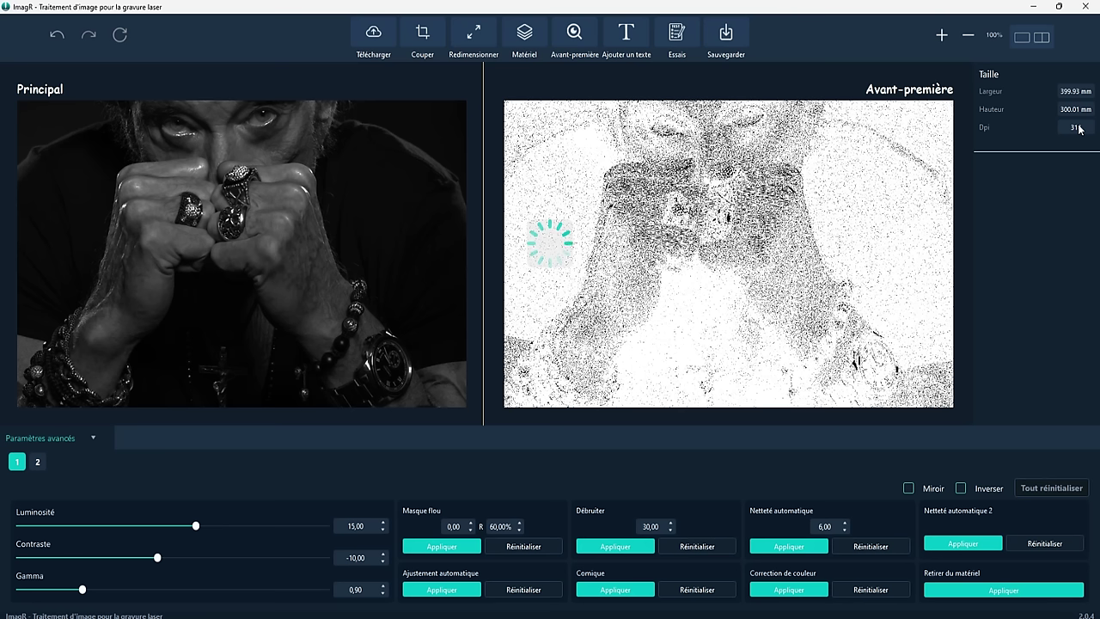
pyautogui.write('8')
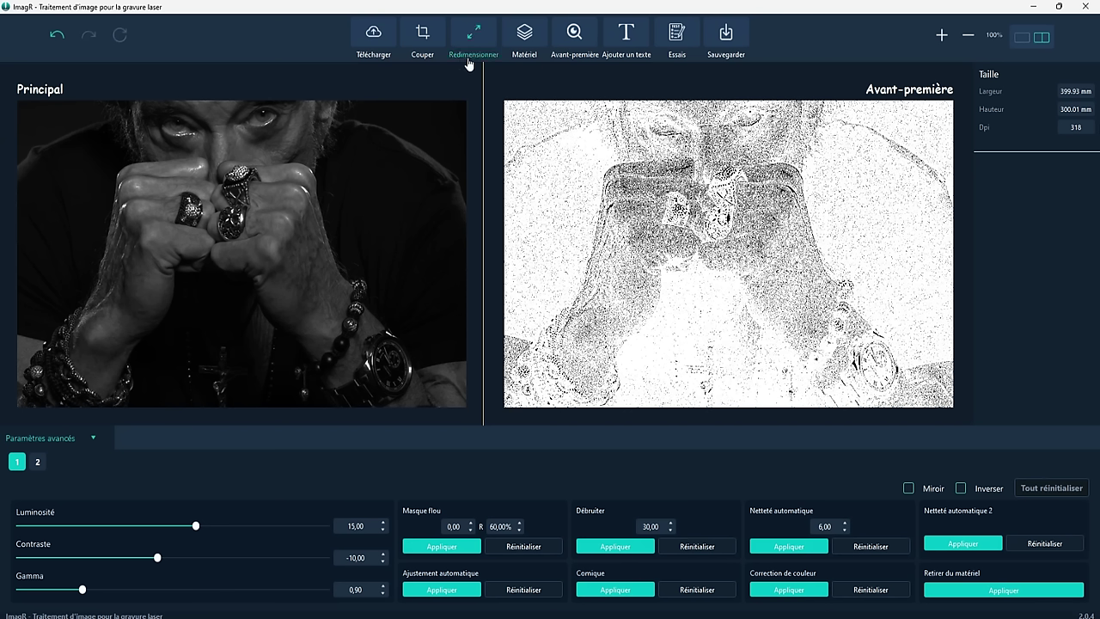
pyautogui.click(570, 34)
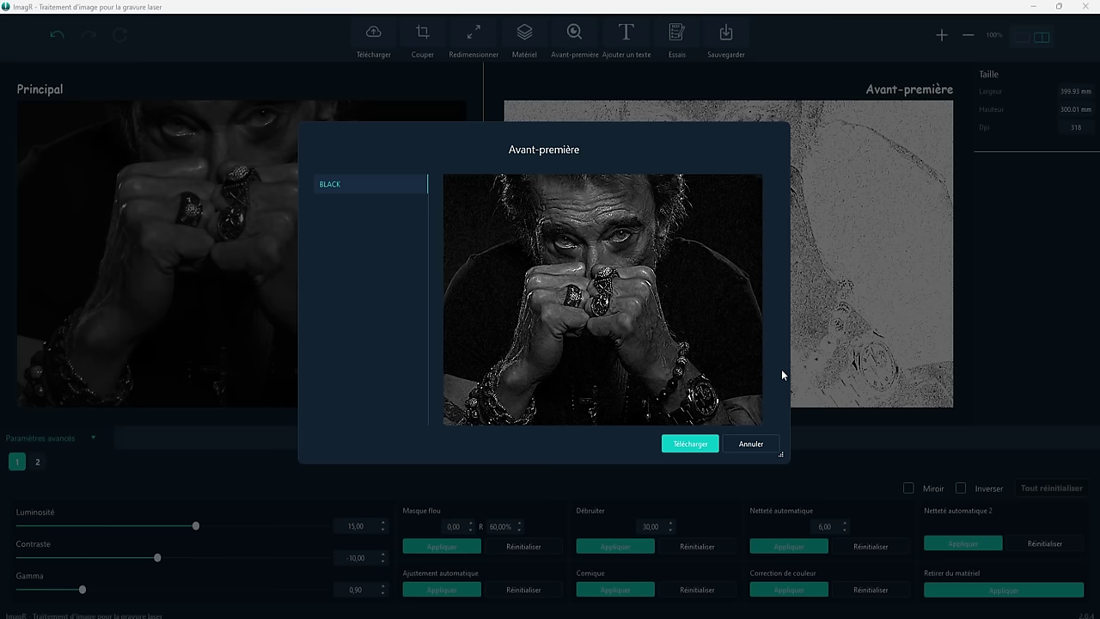
pyautogui.click(755, 446)
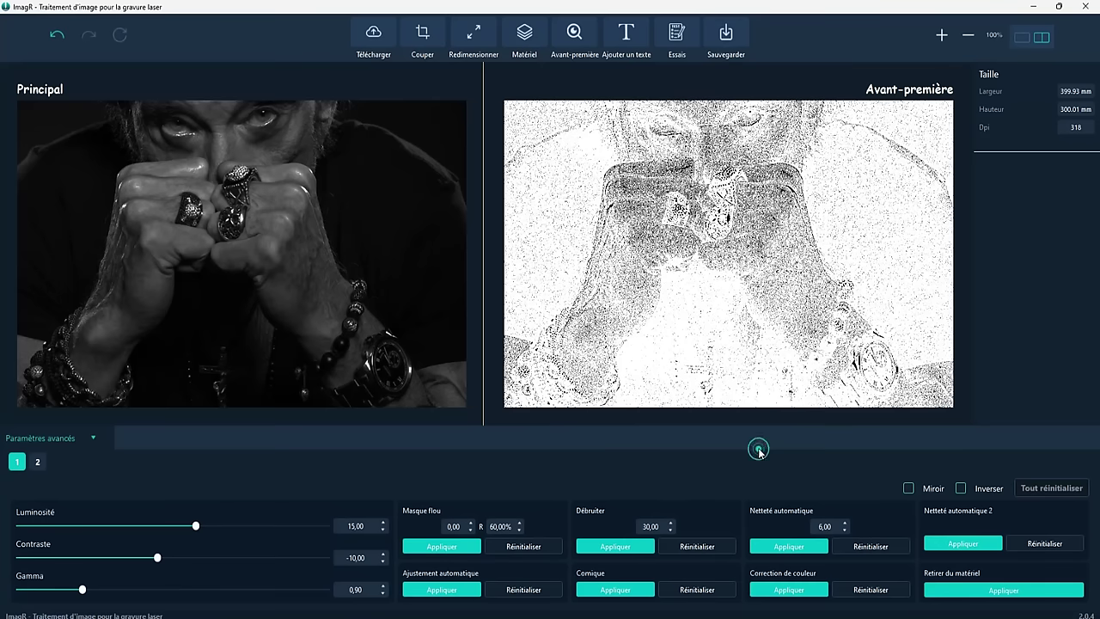
# Save the converted image as PNG "modif photoshop JH-marcin-white-tile-painted-black-318.png" in the desktop folder "photo jhonny".
pyautogui.click(727, 36)
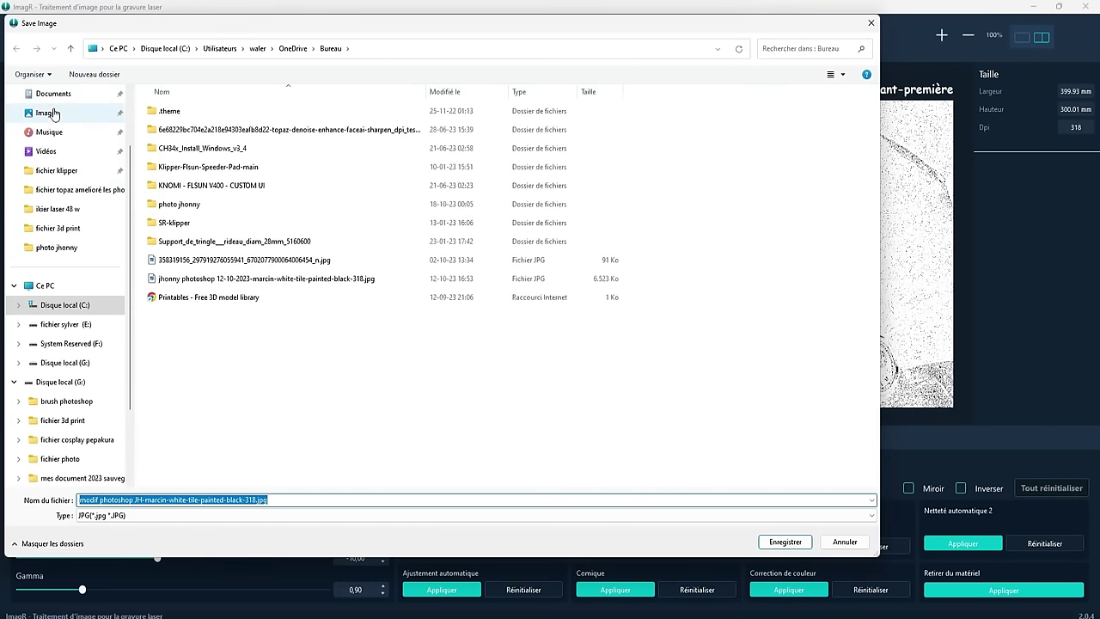
pyautogui.scroll(2, 54, 120)
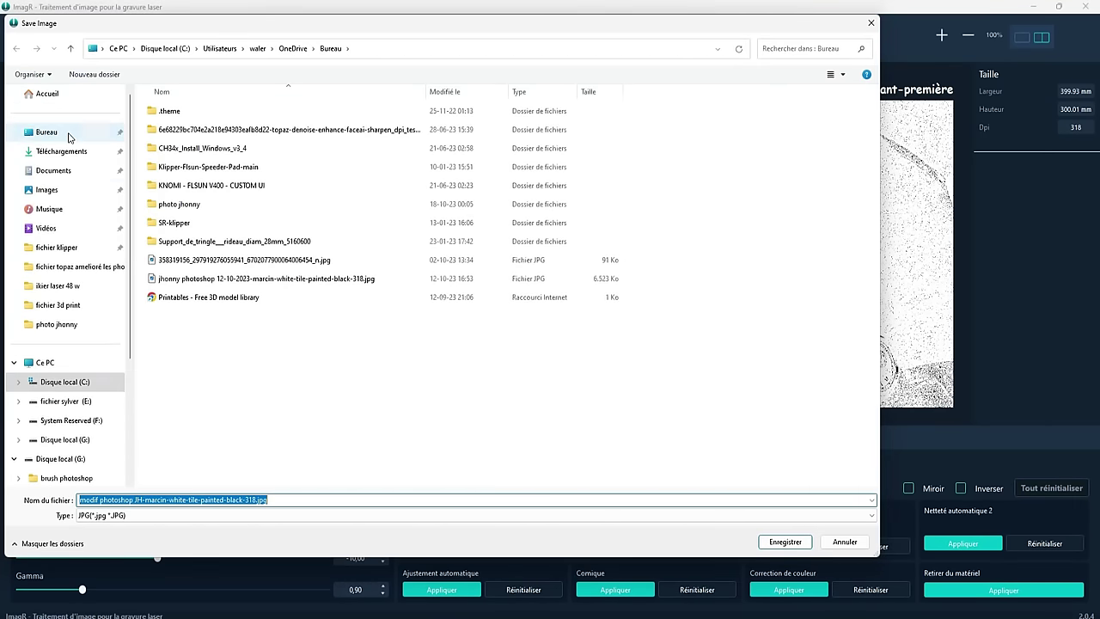
pyautogui.click(67, 131)
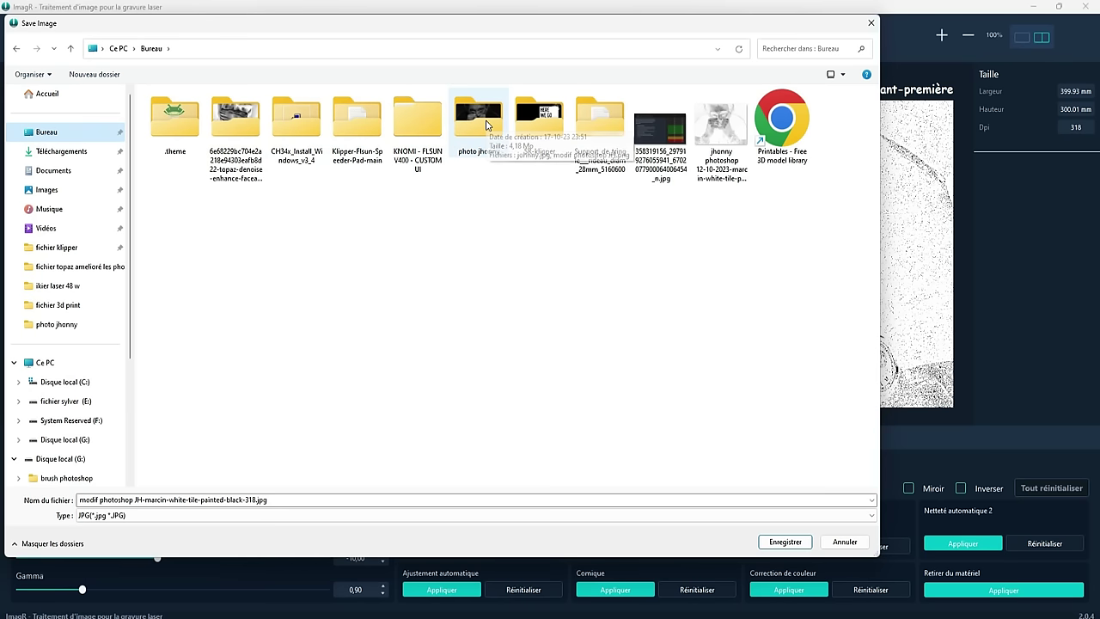
pyautogui.doubleClick(486, 124)
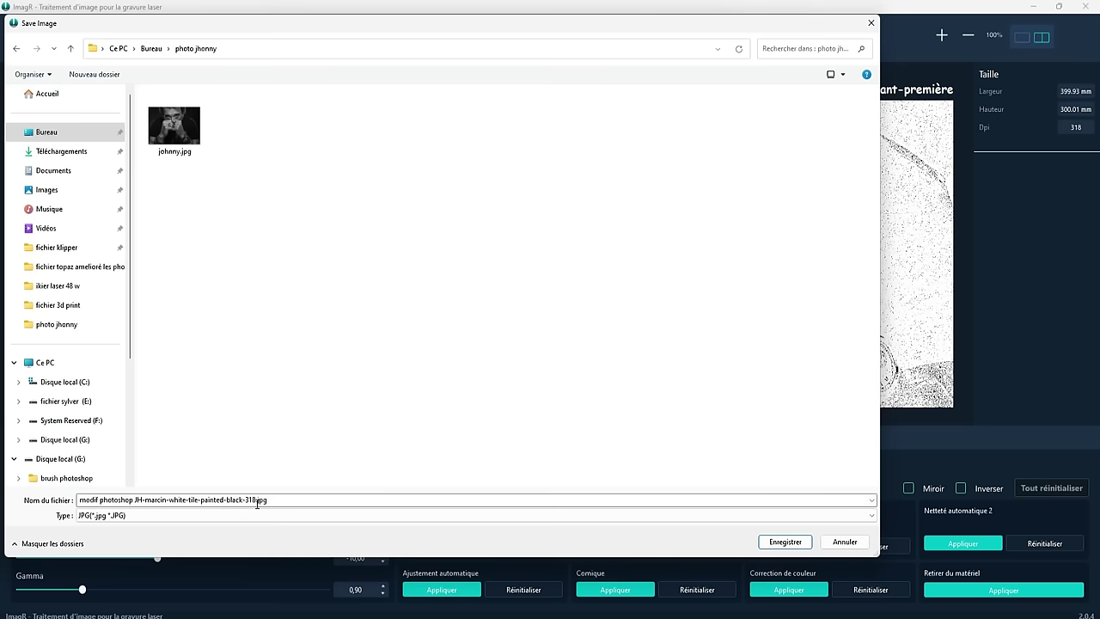
pyautogui.click(868, 514)
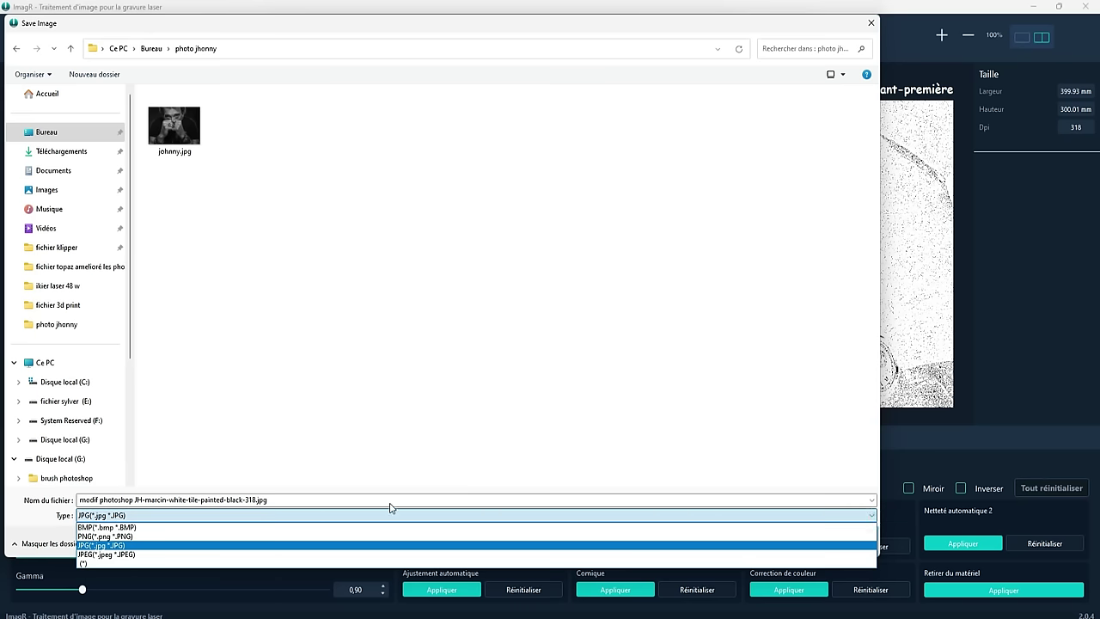
pyautogui.click(160, 537)
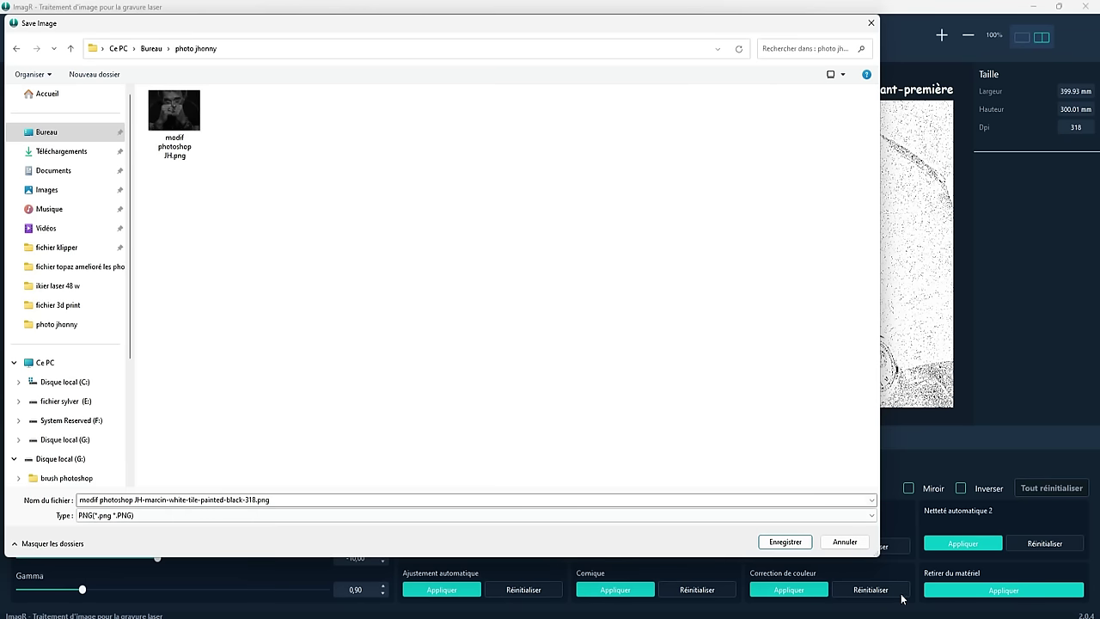
pyautogui.click(785, 542)
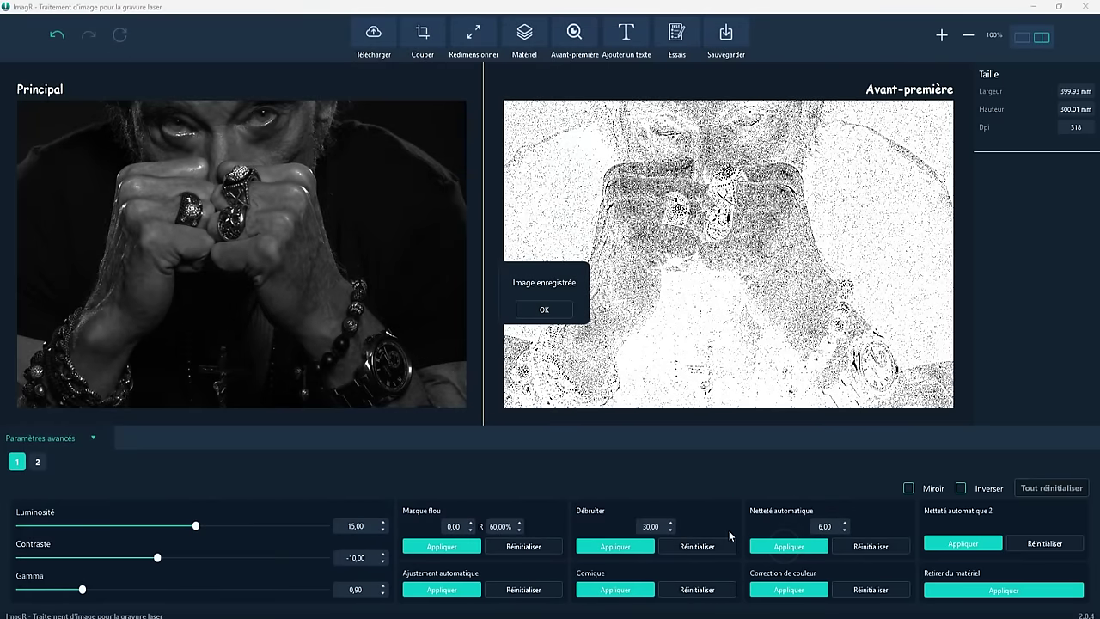
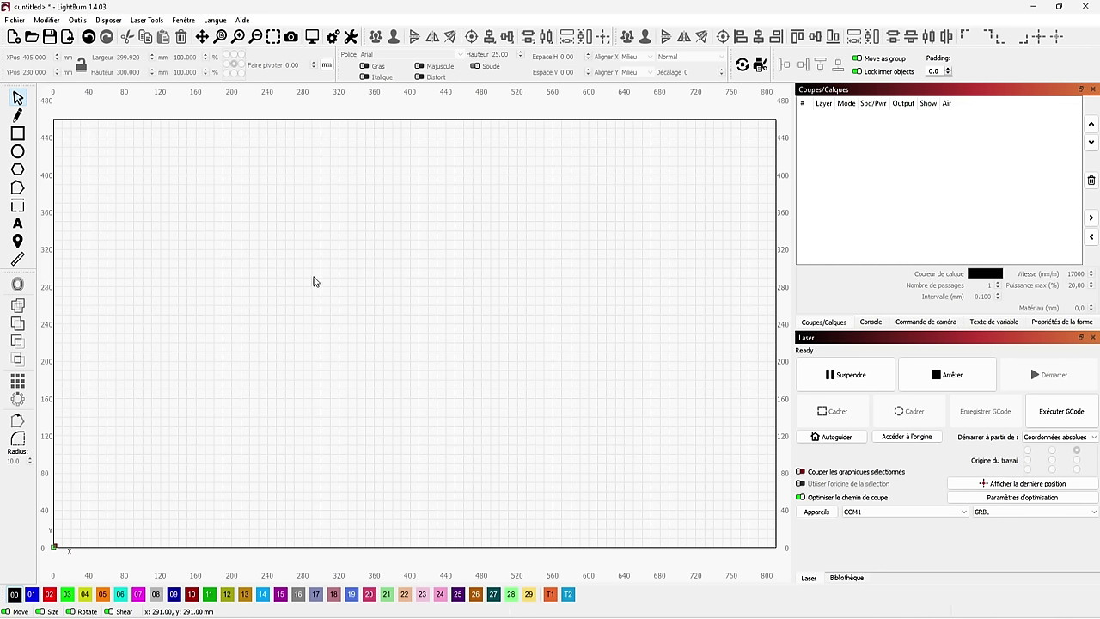
# Switch to LightBurn and import the Marcin-converted PNG from the desktop folder "photo jhonny".
pyautogui.click(68, 39)
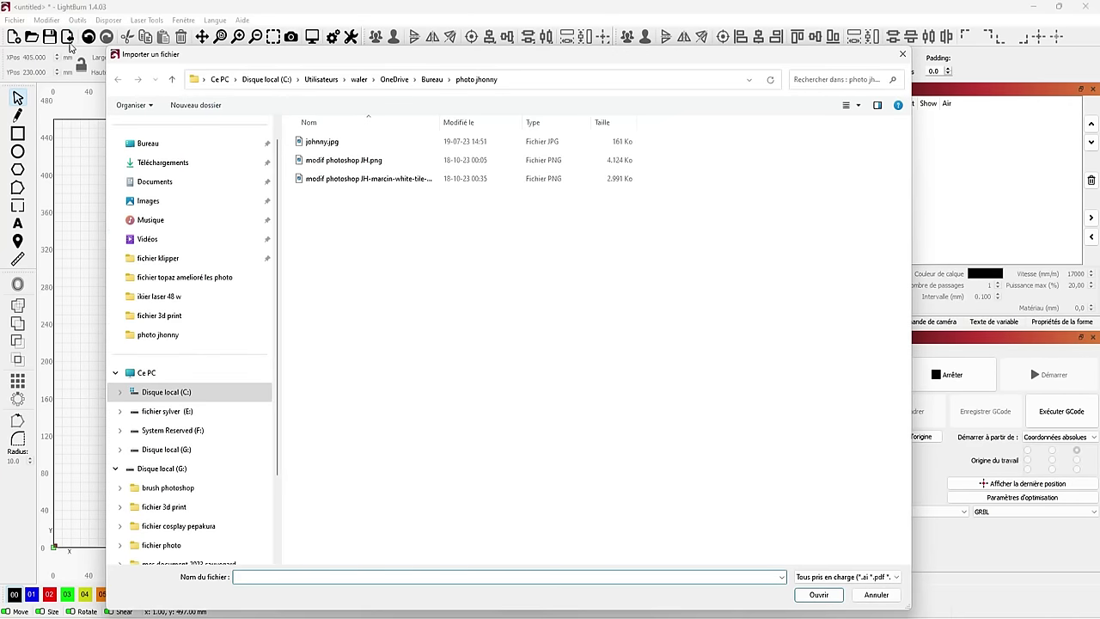
pyautogui.click(151, 148)
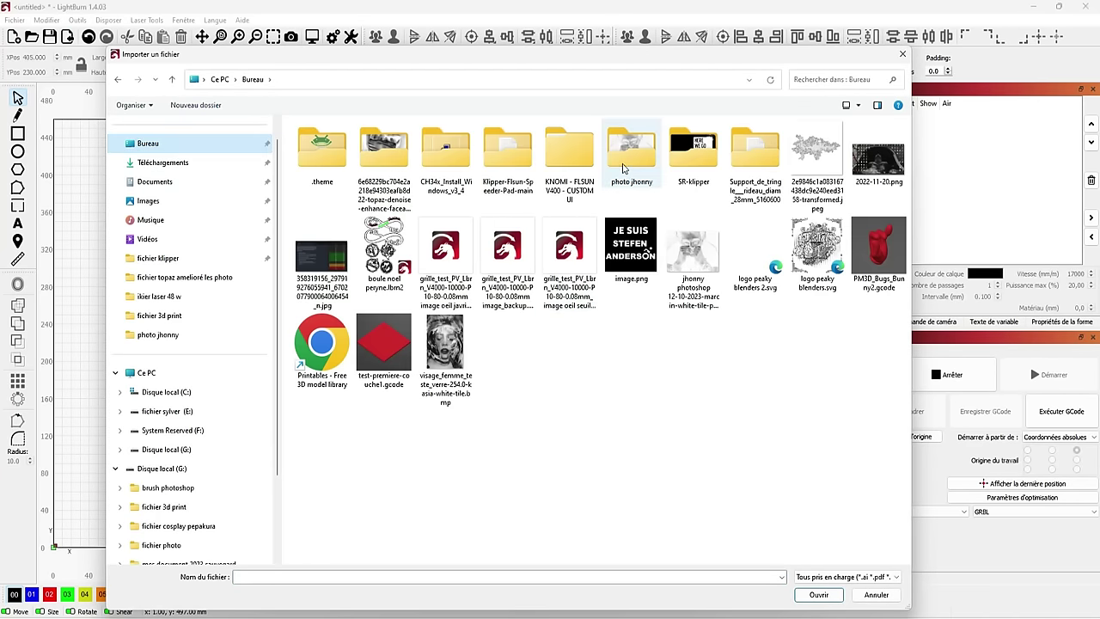
pyautogui.doubleClick(625, 154)
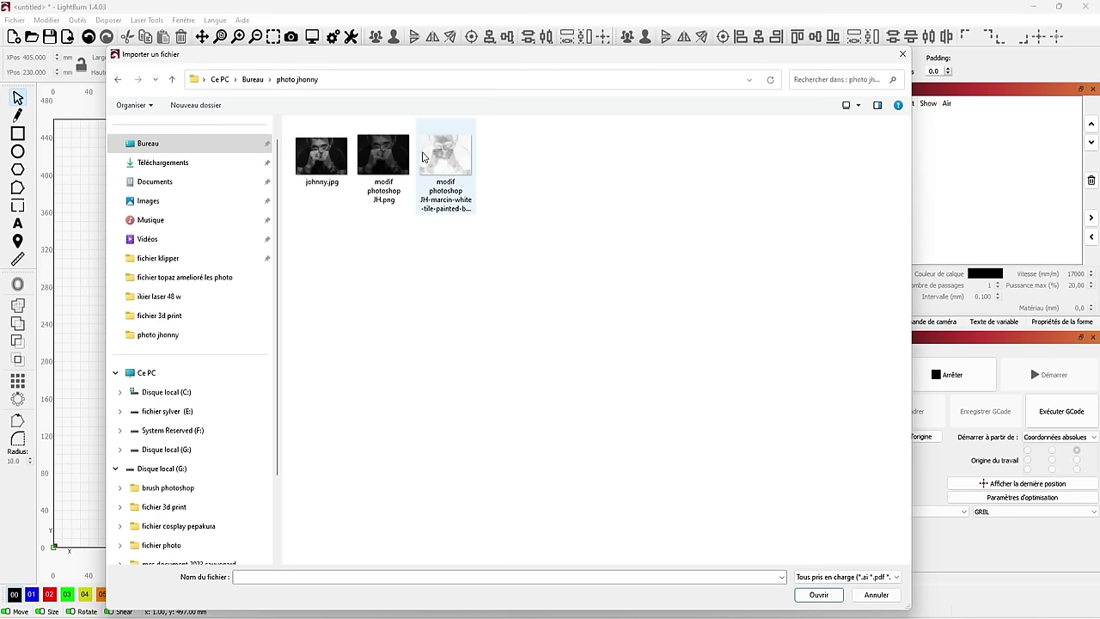
pyautogui.doubleClick(453, 169)
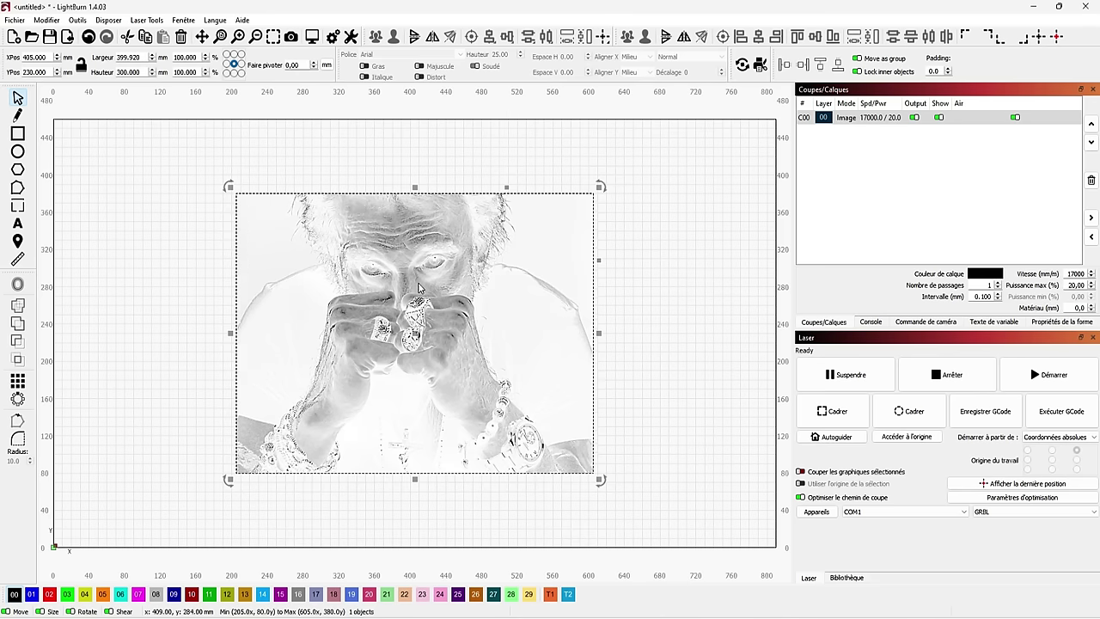
# Preview the engraving of the imported image and examine its dot pattern up close.
pyautogui.rightClick(444, 343)
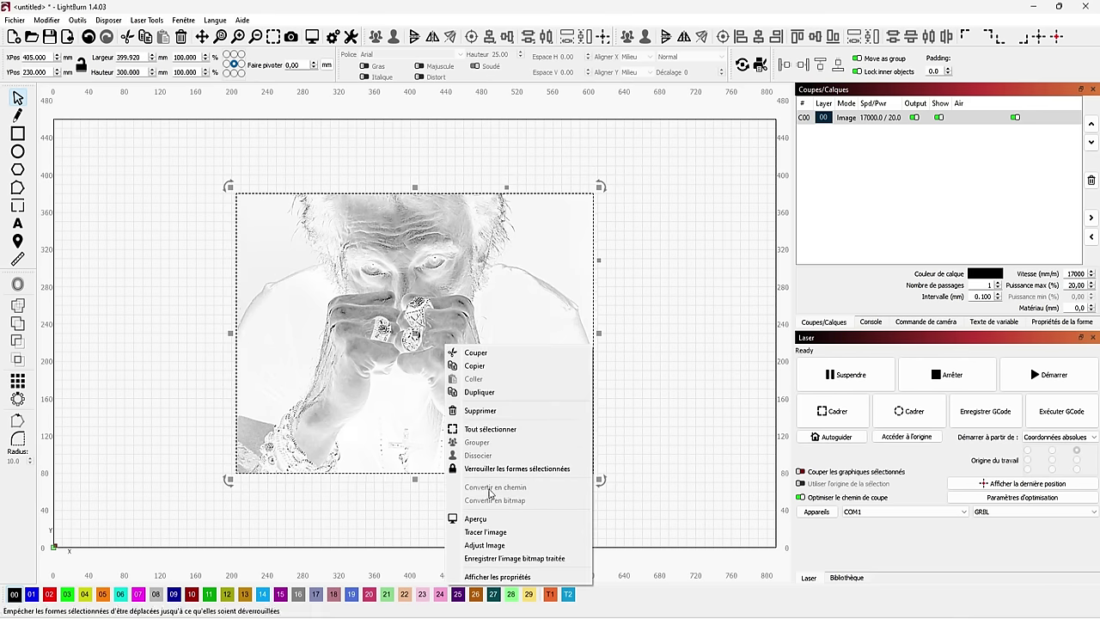
pyautogui.click(491, 524)
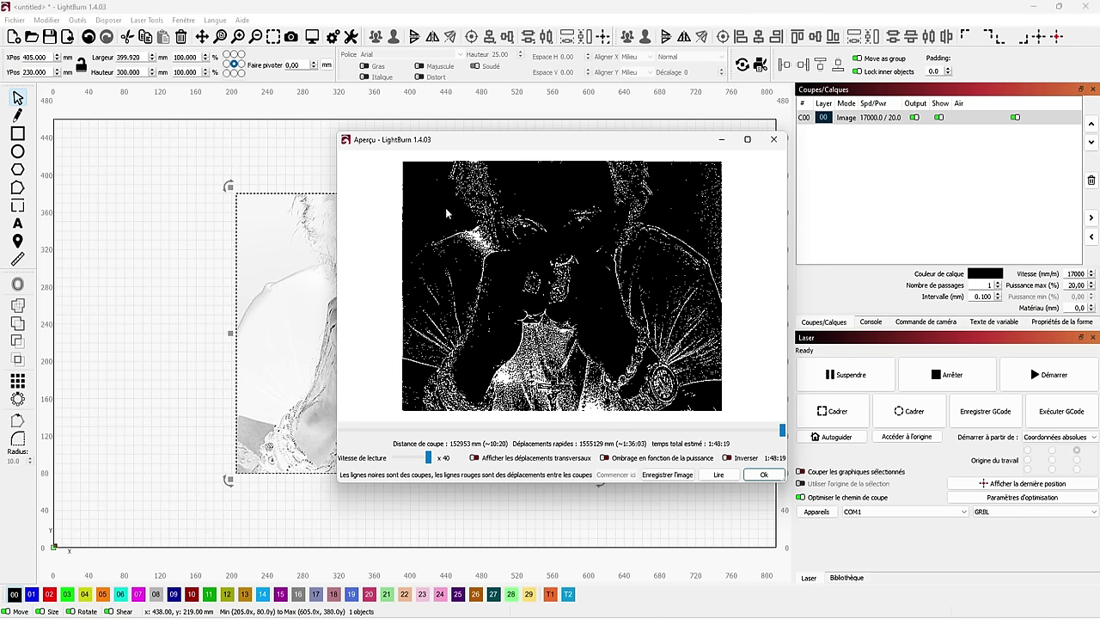
pyautogui.scroll(3, 559, 284)
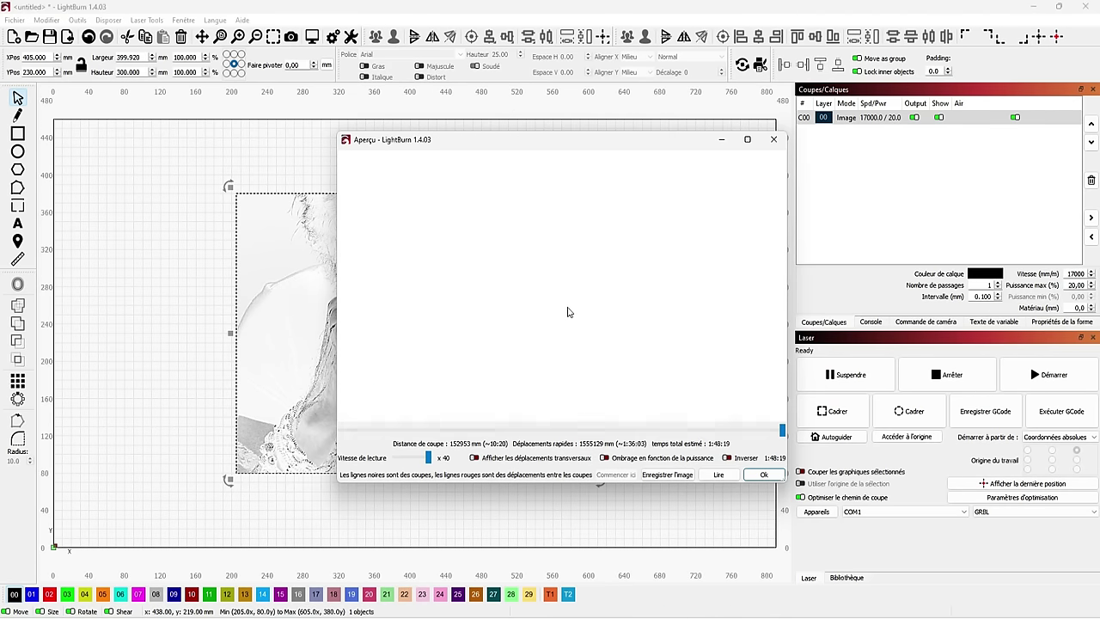
pyautogui.scroll(1, 591, 342)
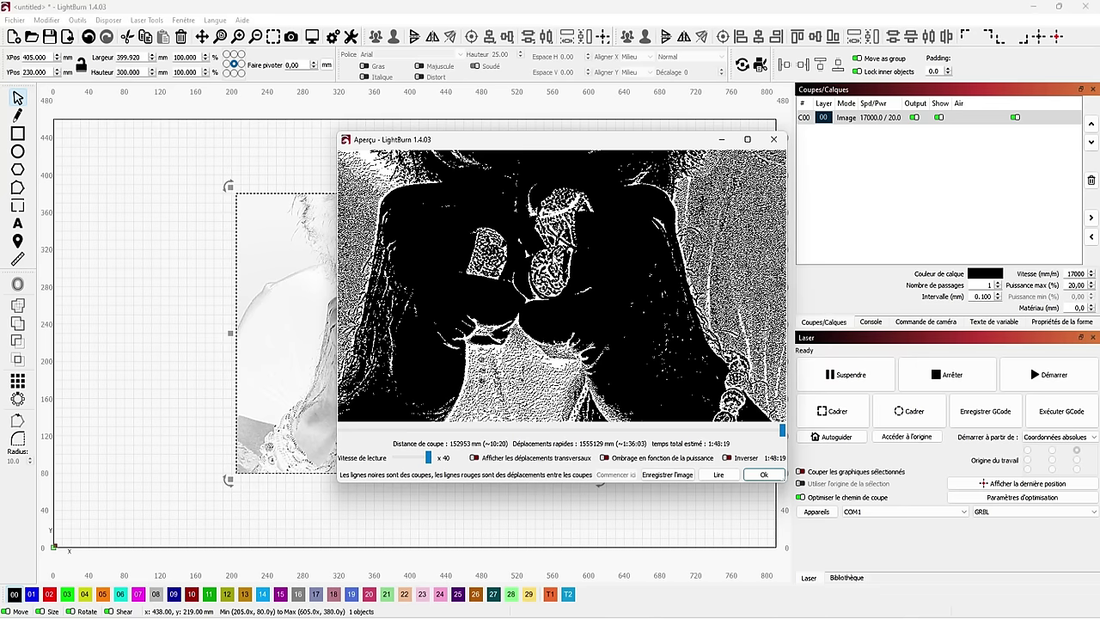
pyautogui.scroll(-2, 585, 258)
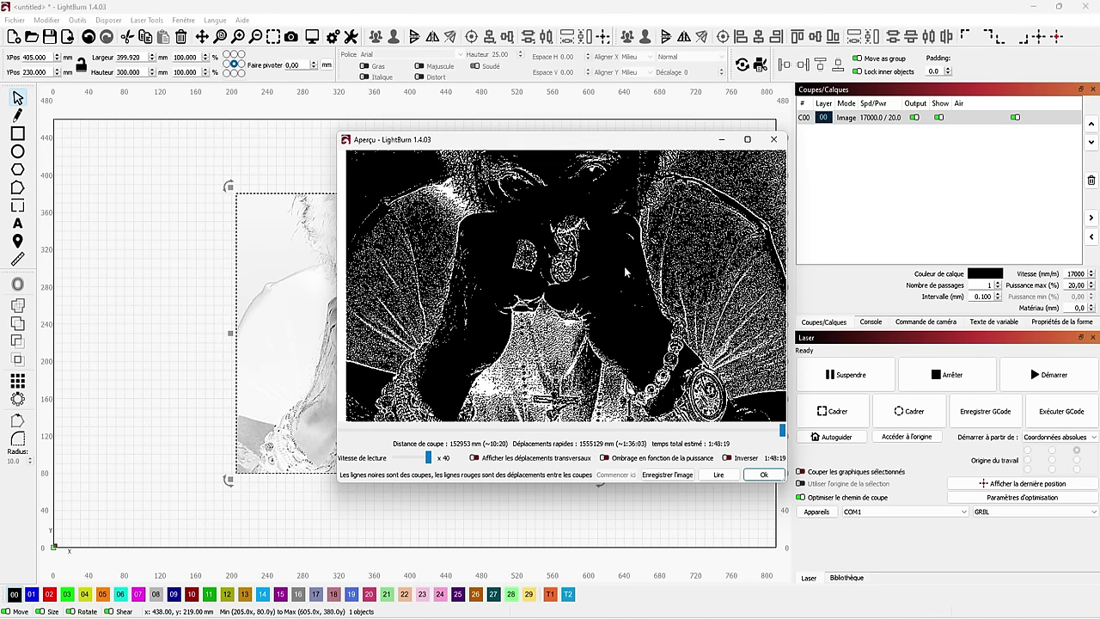
pyautogui.click(764, 476)
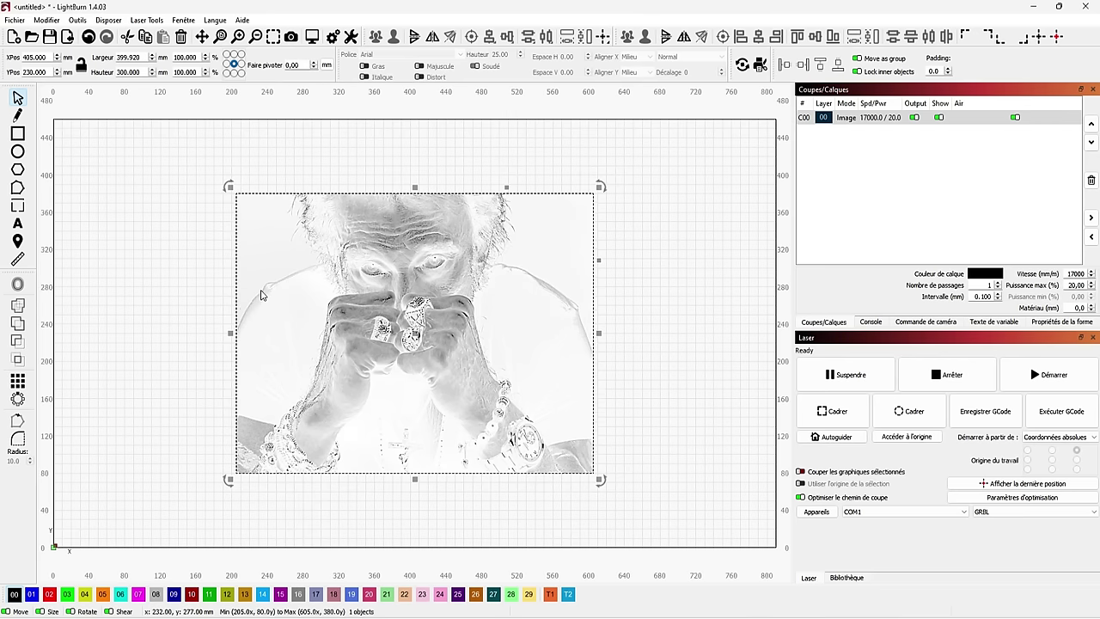
# Review the cut settings of image layer C00, including speed, maximum power, line interval and image mode.
pyautogui.click(890, 119)
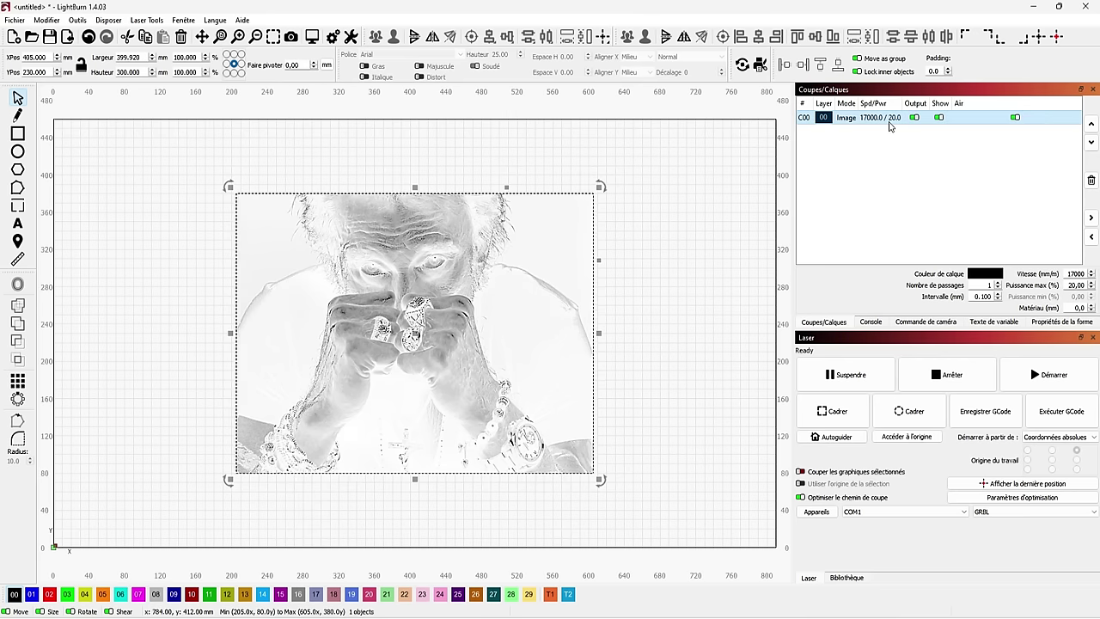
pyautogui.doubleClick(890, 126)
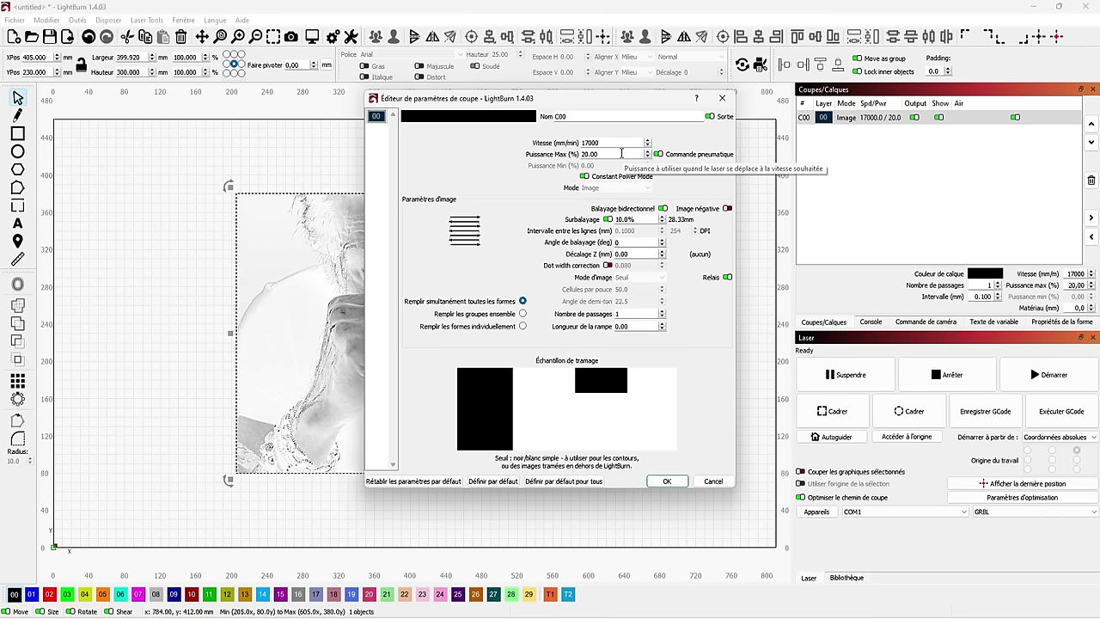
pyautogui.click(668, 482)
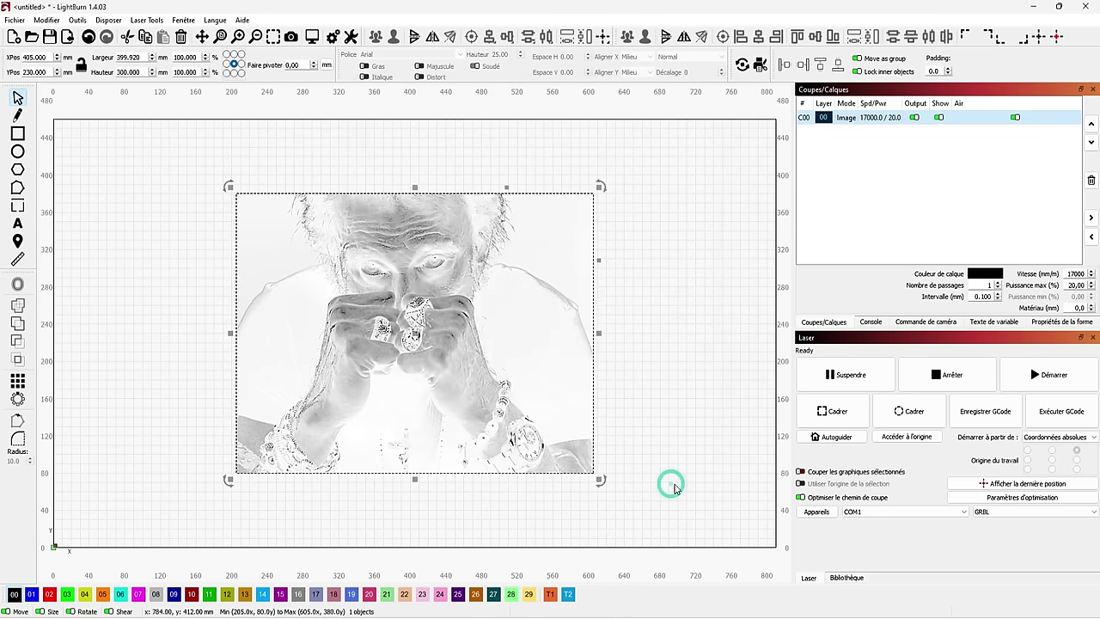